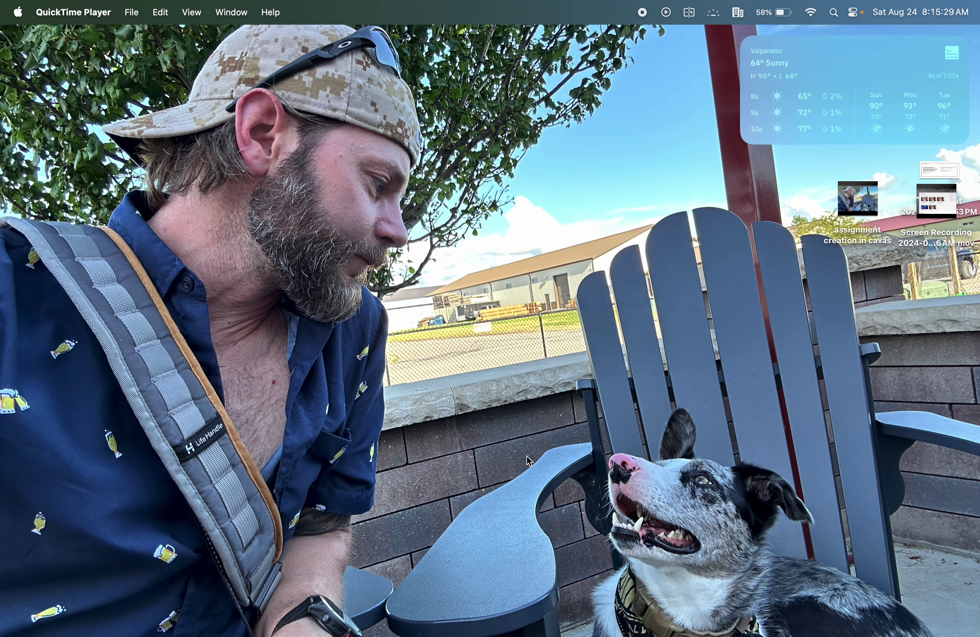
# Go from the Canvas dashboard to the 6th Grade Social Studies course's Quizzes page
pyautogui.hotkey('ctrl', 'Right')
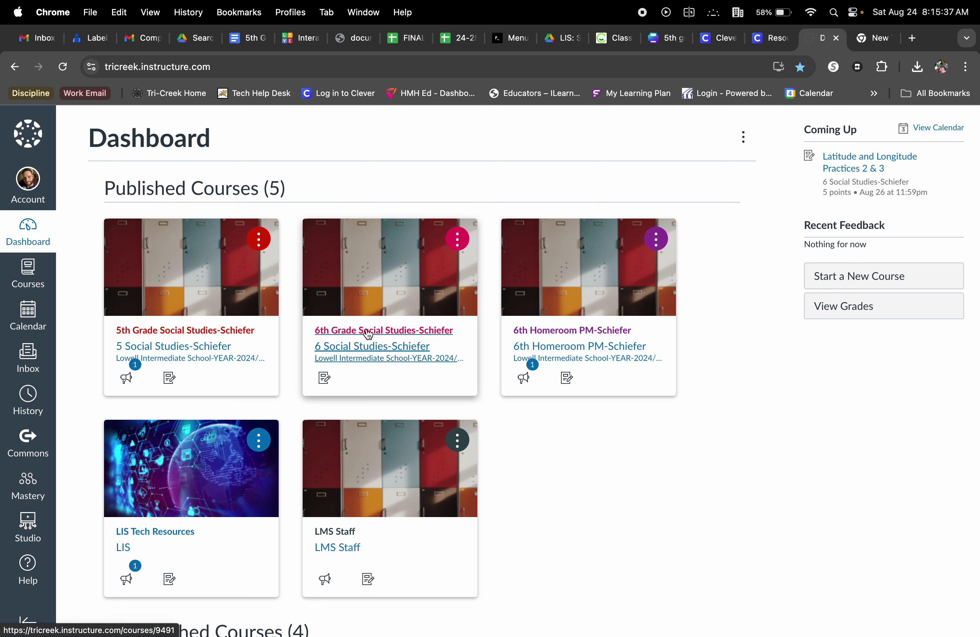
pyautogui.click(339, 333)
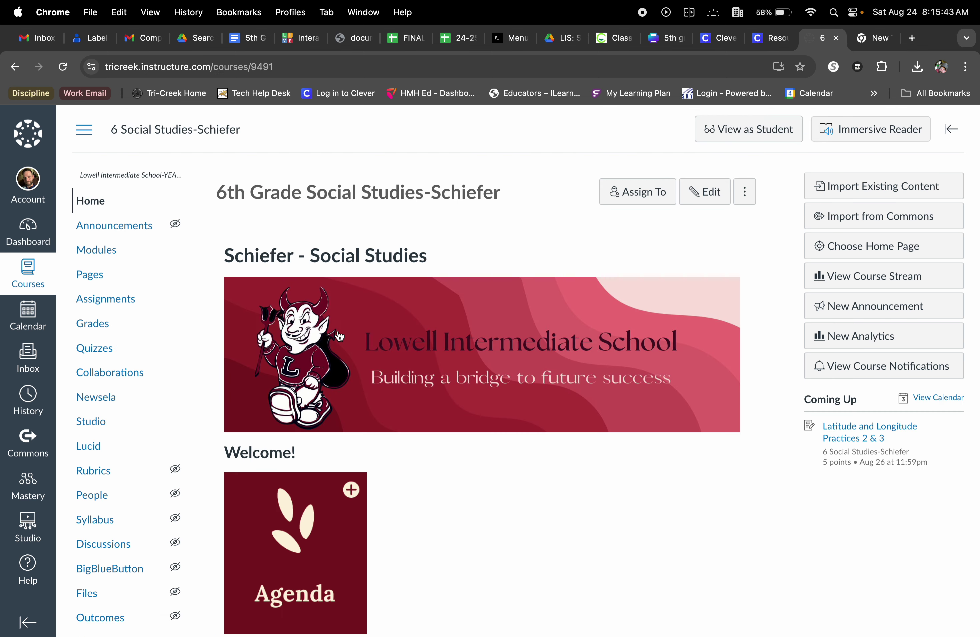
pyautogui.click(88, 356)
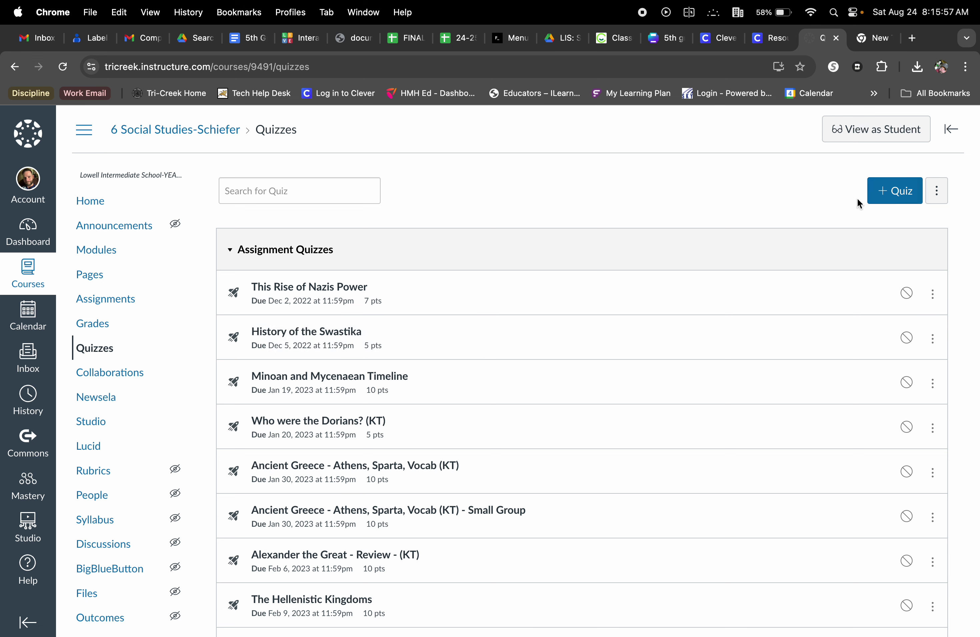
# Start a new quiz named 'Greeks' worth 10 points in the Ag assignment group
pyautogui.click(884, 196)
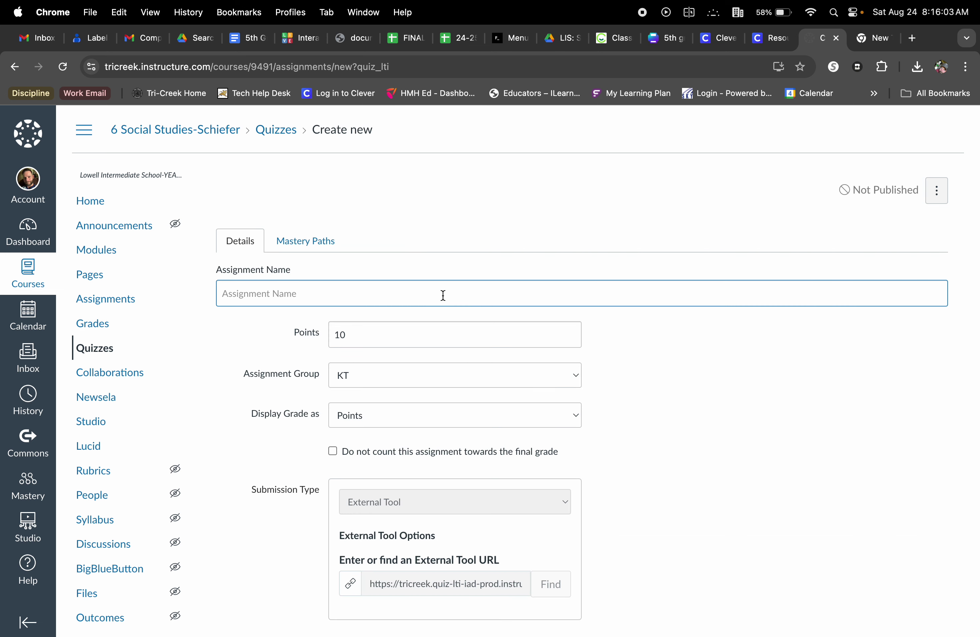
pyautogui.click(444, 296)
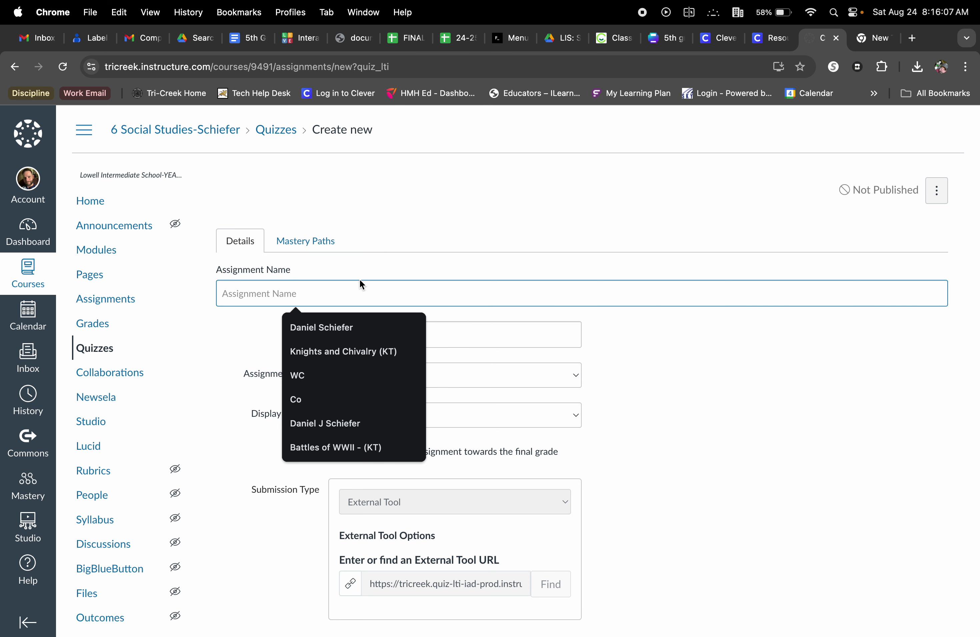
pyautogui.click(358, 293)
pyautogui.write('Greeks')
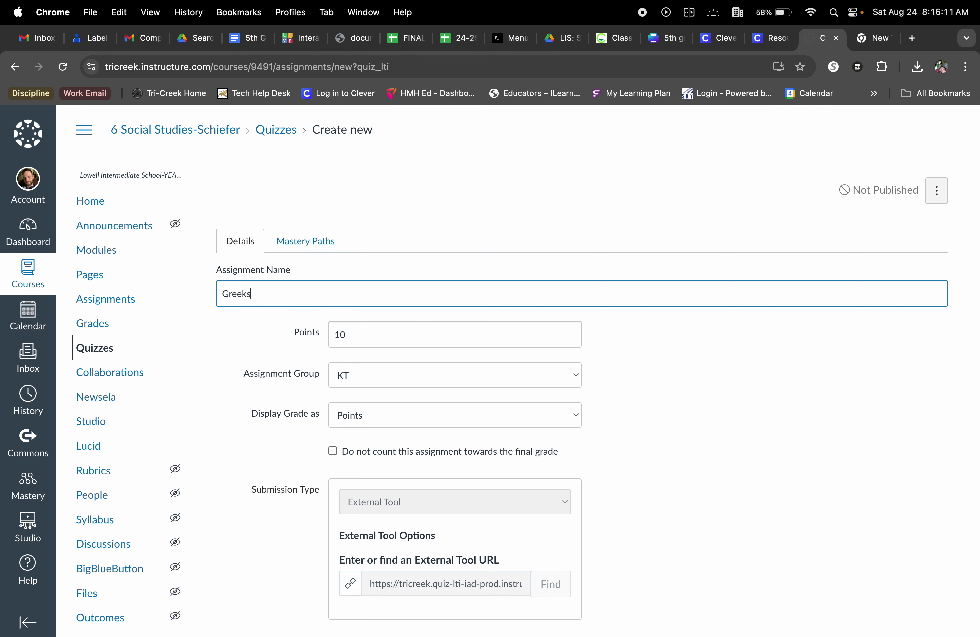
pyautogui.click(505, 335)
pyautogui.doubleClick(505, 335)
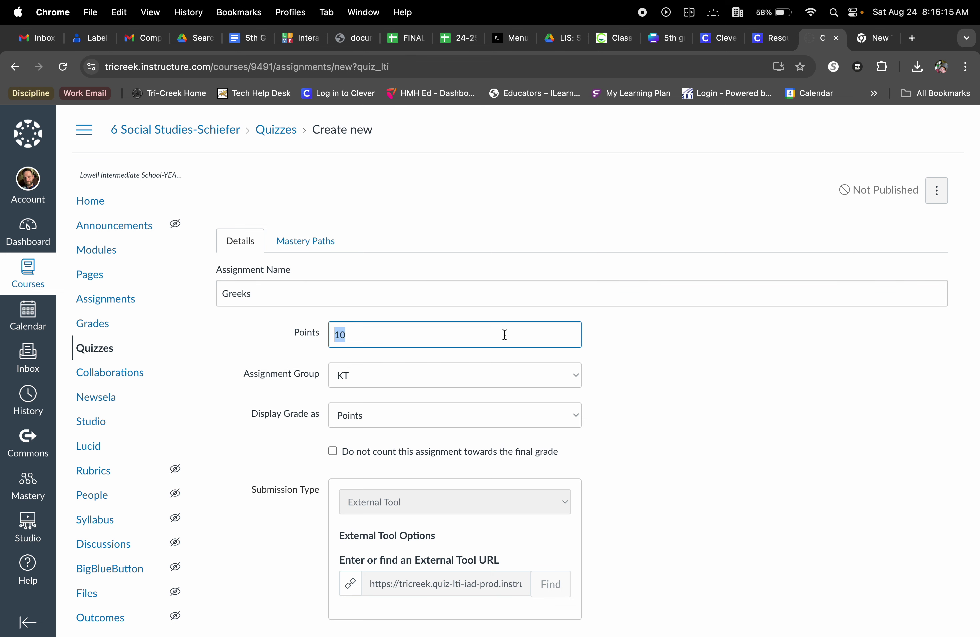
pyautogui.click(508, 380)
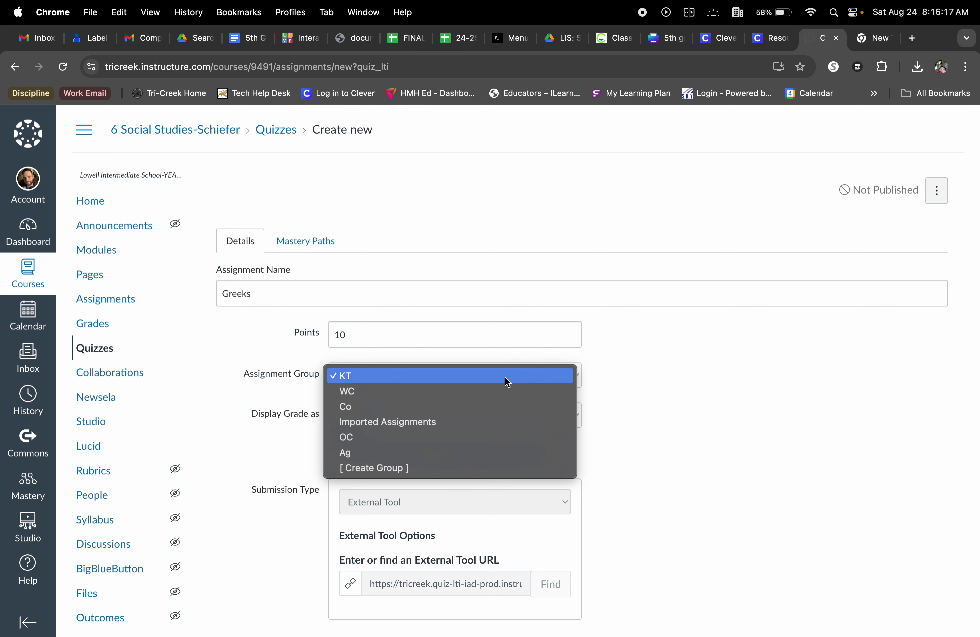
pyautogui.click(500, 452)
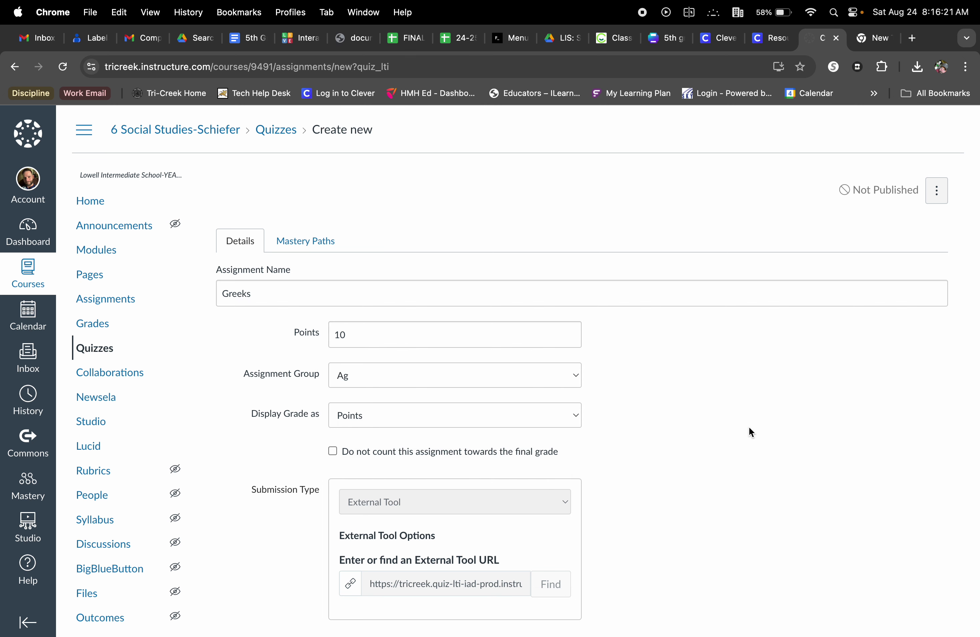
pyautogui.scroll(-3, 750, 429)
pyautogui.scroll(-3, 752, 432)
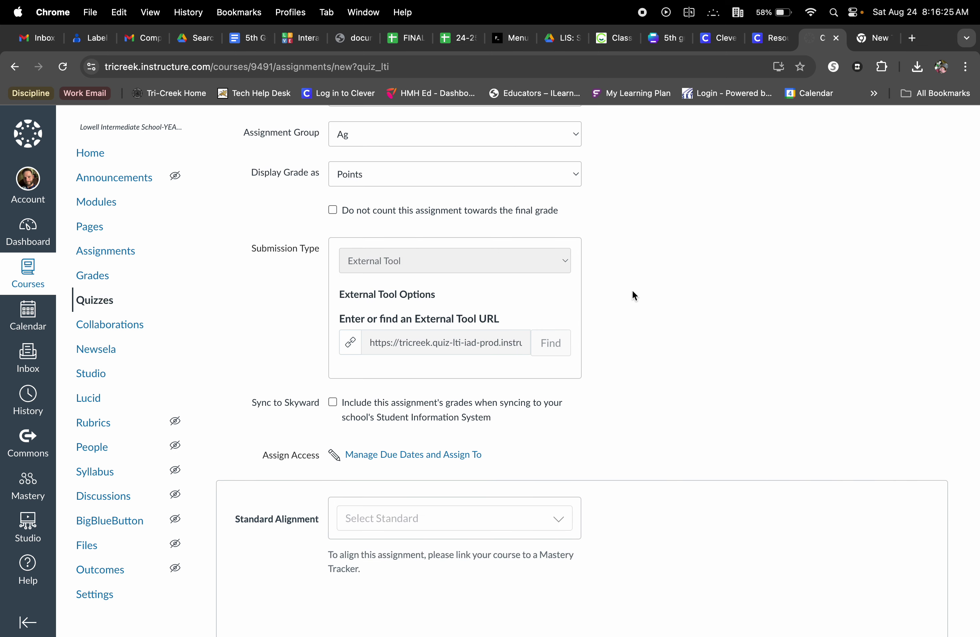
pyautogui.scroll(-3, 670, 364)
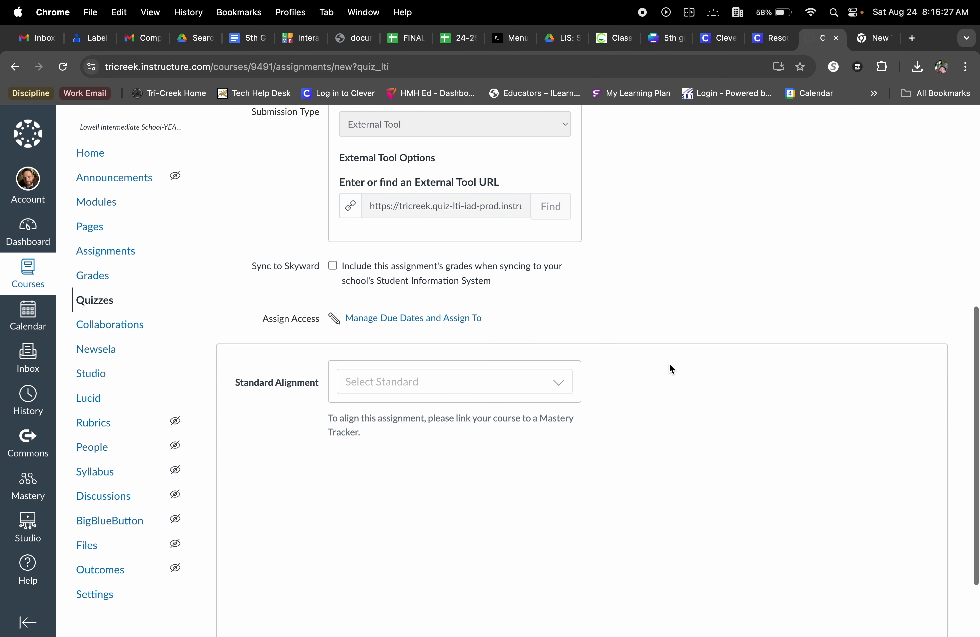
# Set the quiz due date to Aug 30, 2024 at 11:59 PM for Everyone
pyautogui.click(443, 319)
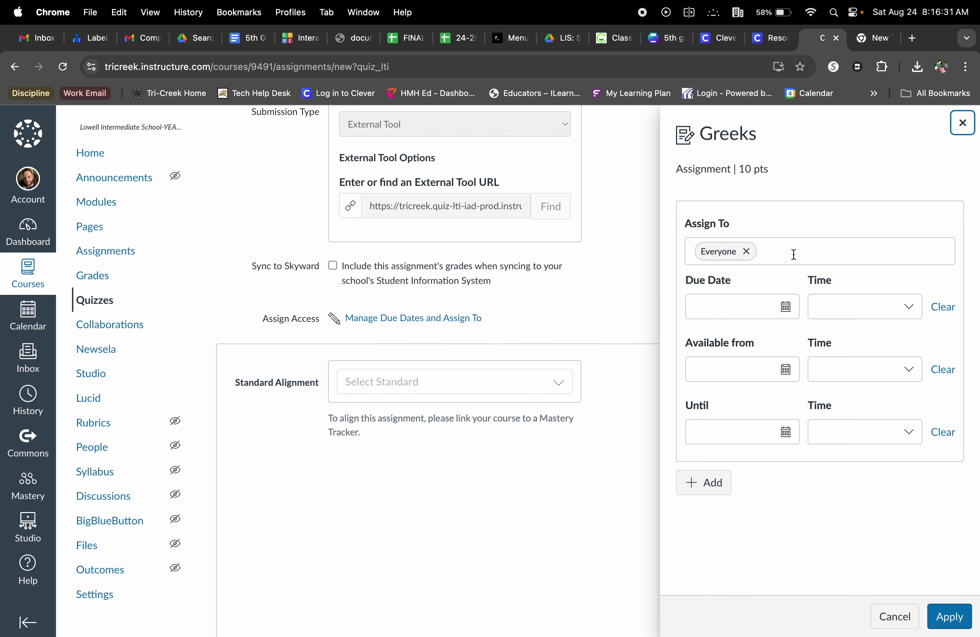
pyautogui.click(786, 307)
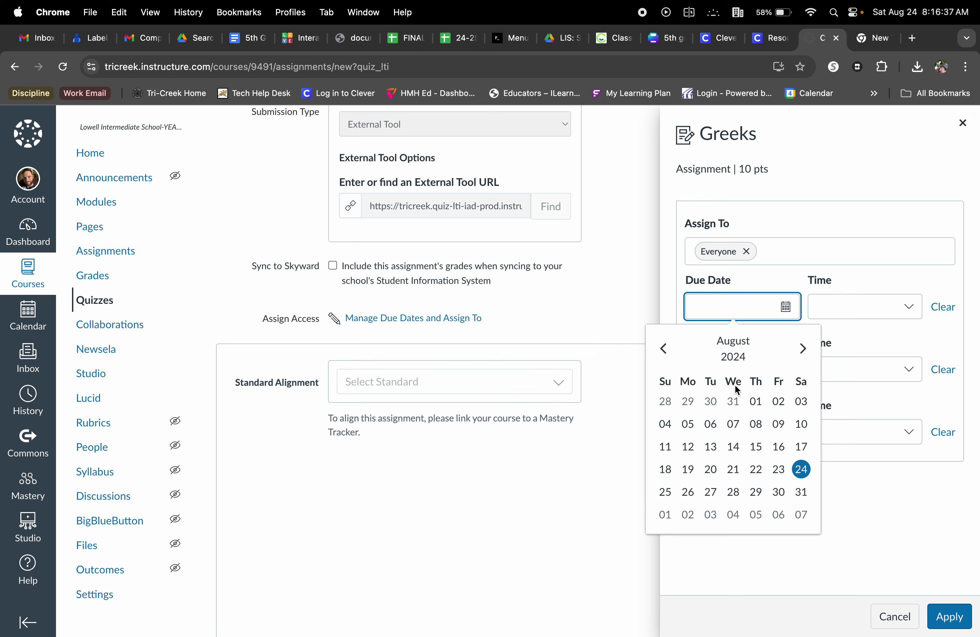
pyautogui.click(779, 492)
pyautogui.click(952, 621)
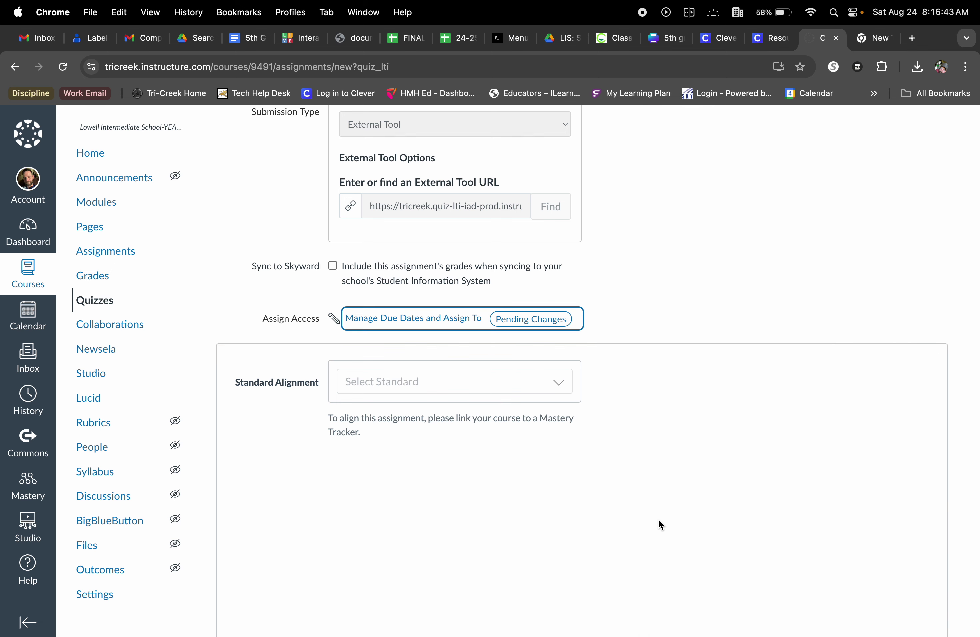
pyautogui.scroll(-3, 659, 519)
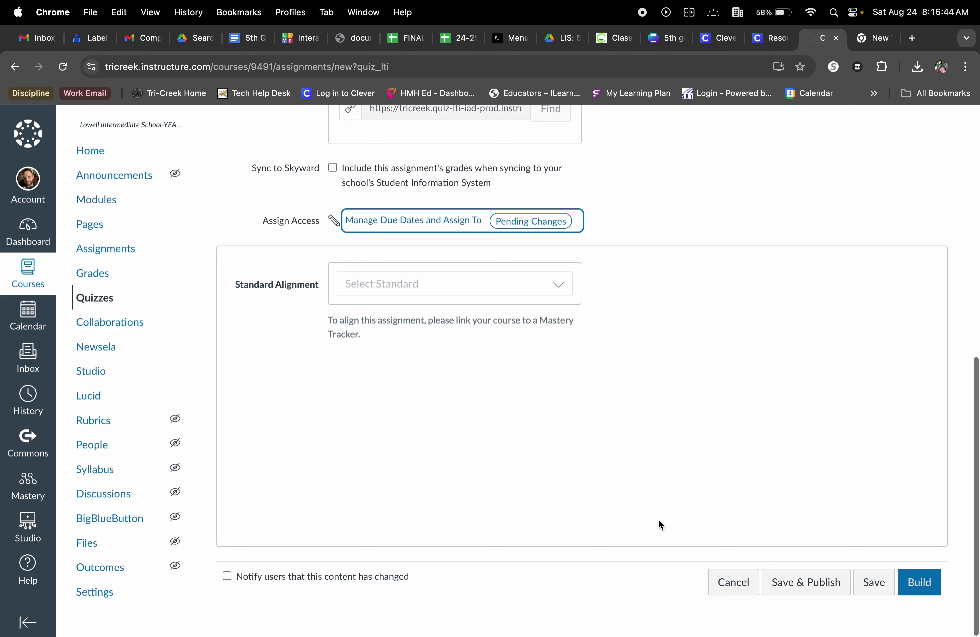
# Open the quiz builder and save the instructions 'Answer the following questions.'
pyautogui.click(918, 586)
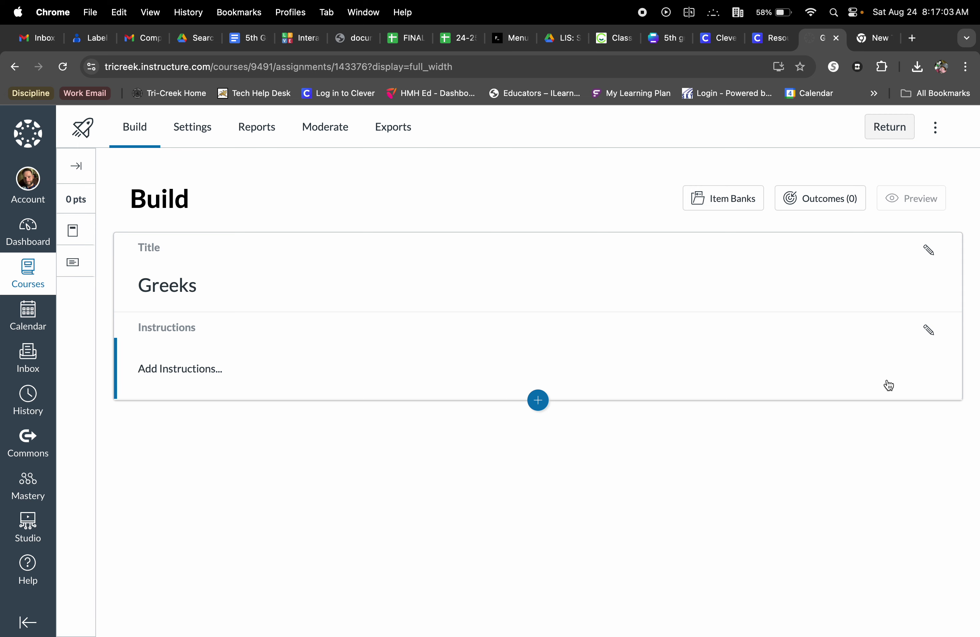
pyautogui.click(928, 330)
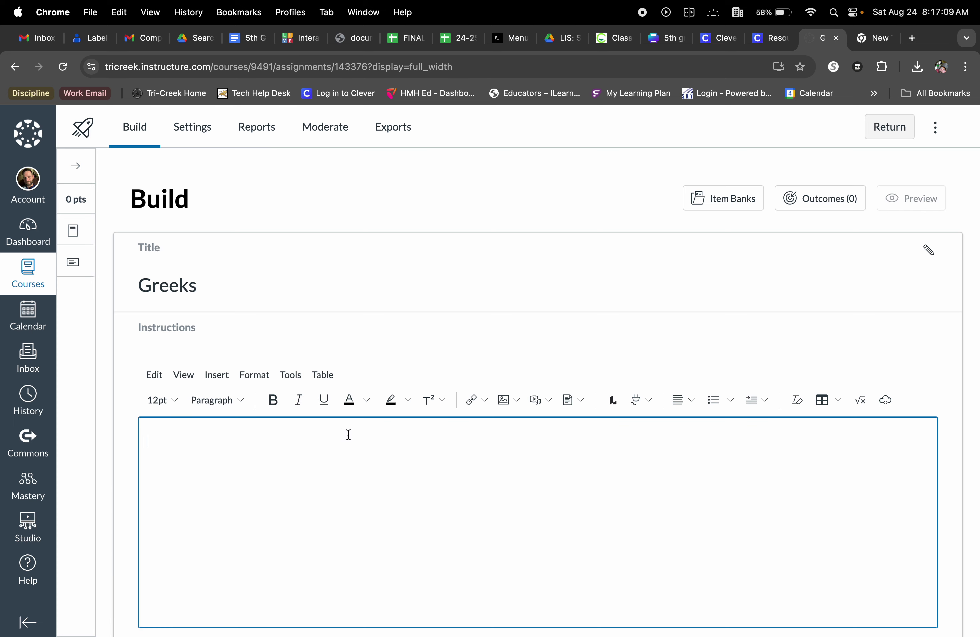
pyautogui.write('Answer the following qes')
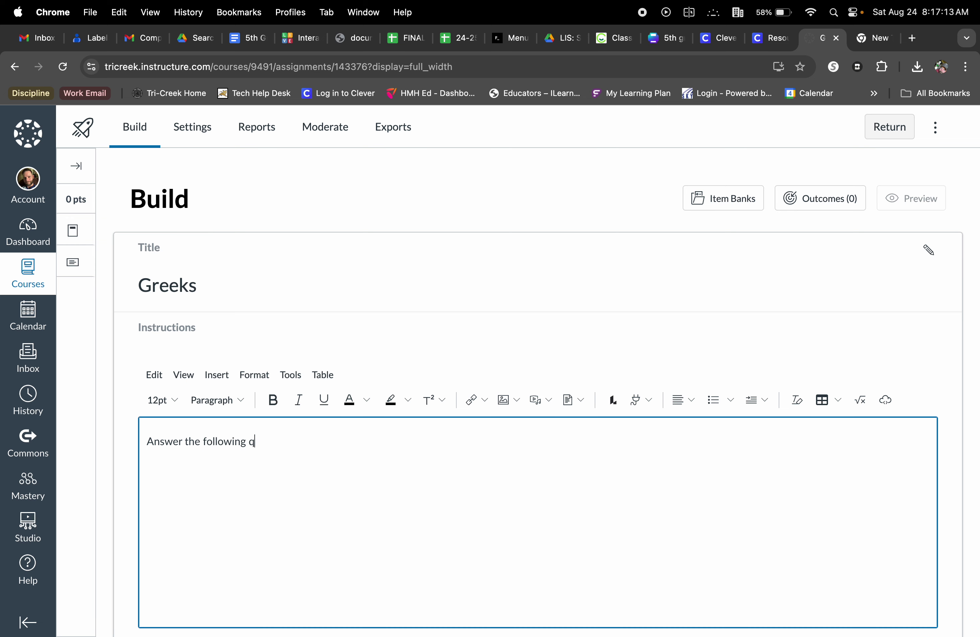
pyautogui.press('BackSpace')
pyautogui.press('BackSpace')
pyautogui.write('uestions.')
pyautogui.scroll(-3, 788, 461)
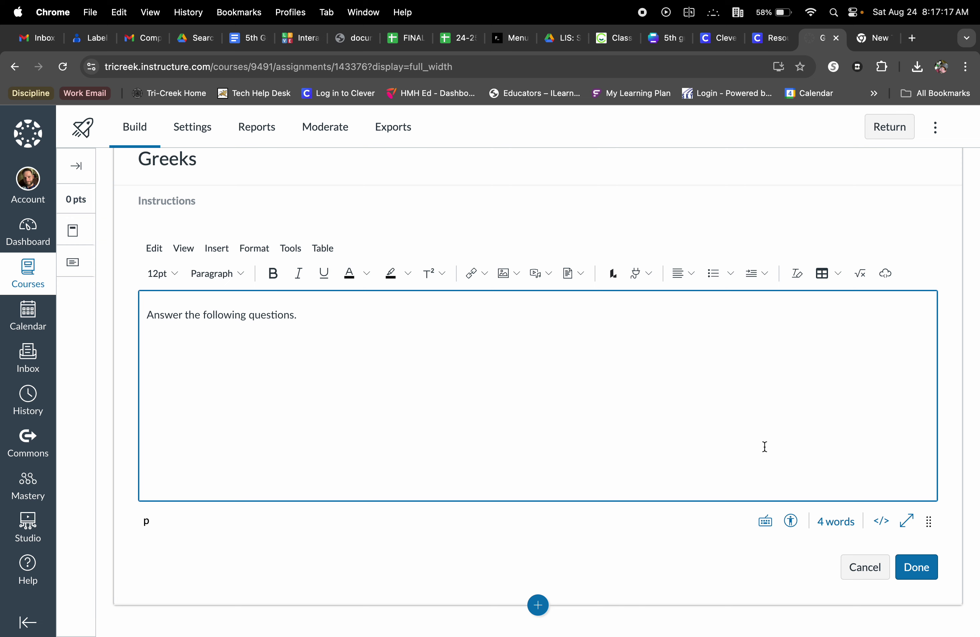
pyautogui.click(929, 572)
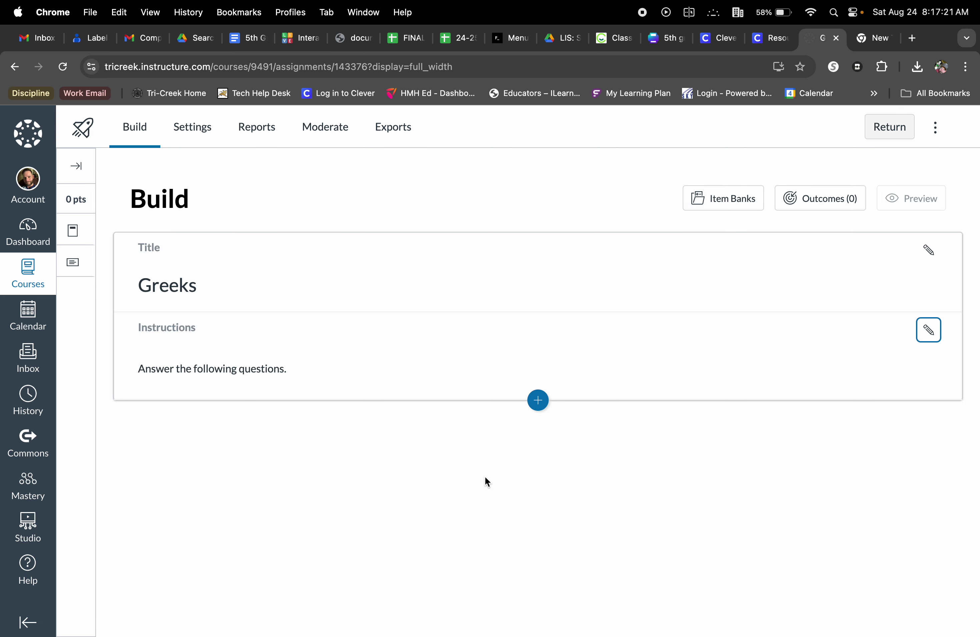
# Insert a blank Multiple Choice question from the Insert Content list
pyautogui.click(538, 401)
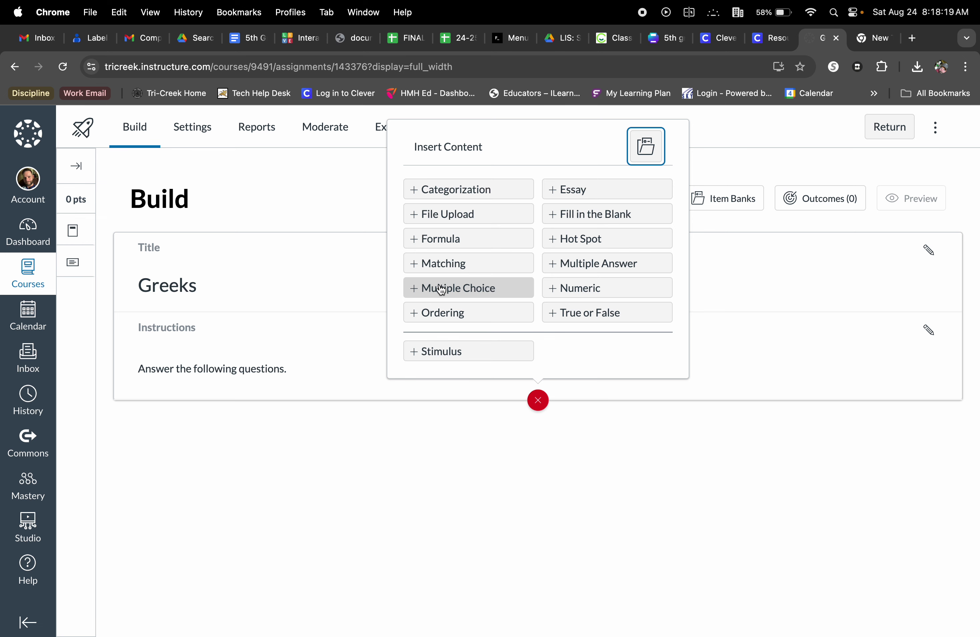
pyautogui.click(456, 288)
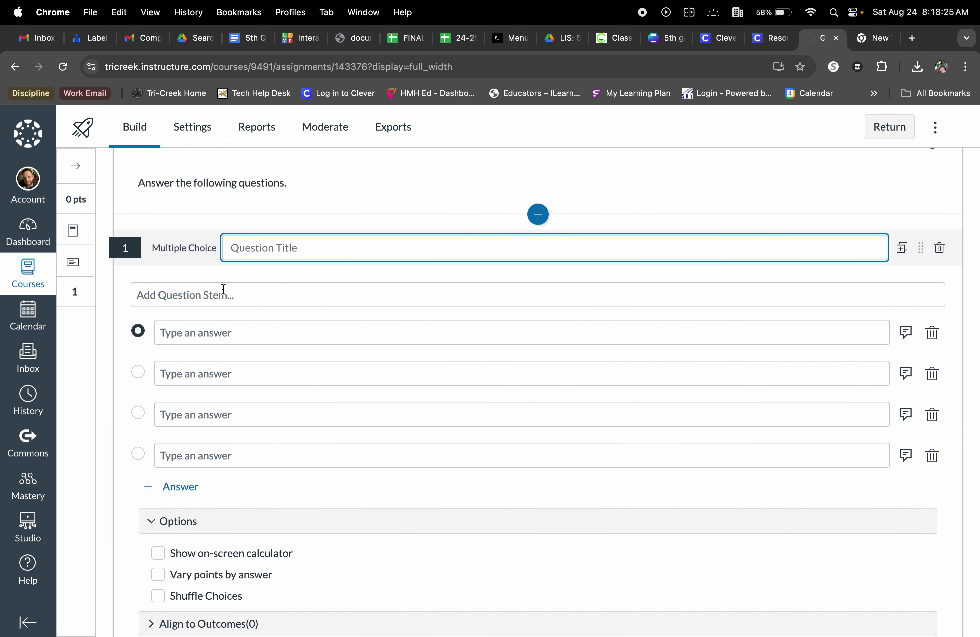
# Write the question 'Who were the Dorian people?' with first answer 'A people that lived in early Greece and dominated the mainland'
pyautogui.click(194, 295)
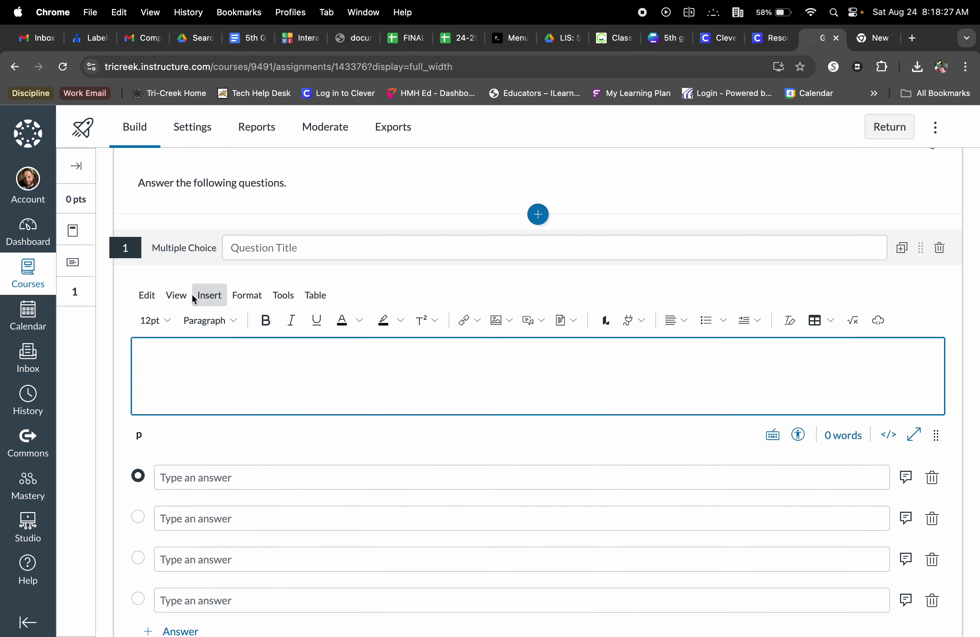
pyautogui.write('Who were the Dorian people?')
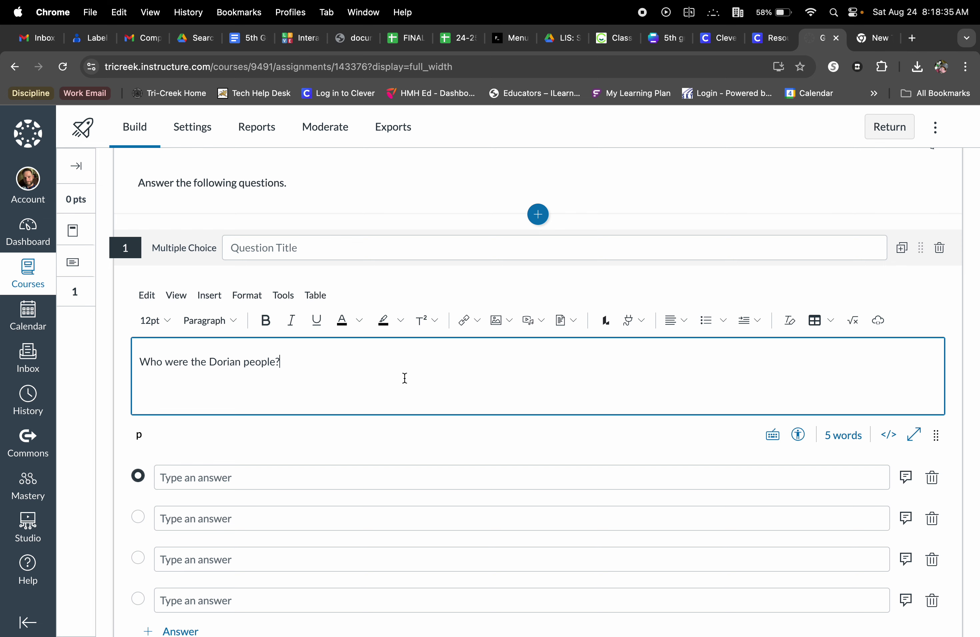
pyautogui.scroll(-3, 387, 399)
pyautogui.click(274, 349)
pyautogui.scroll(2, 381, 333)
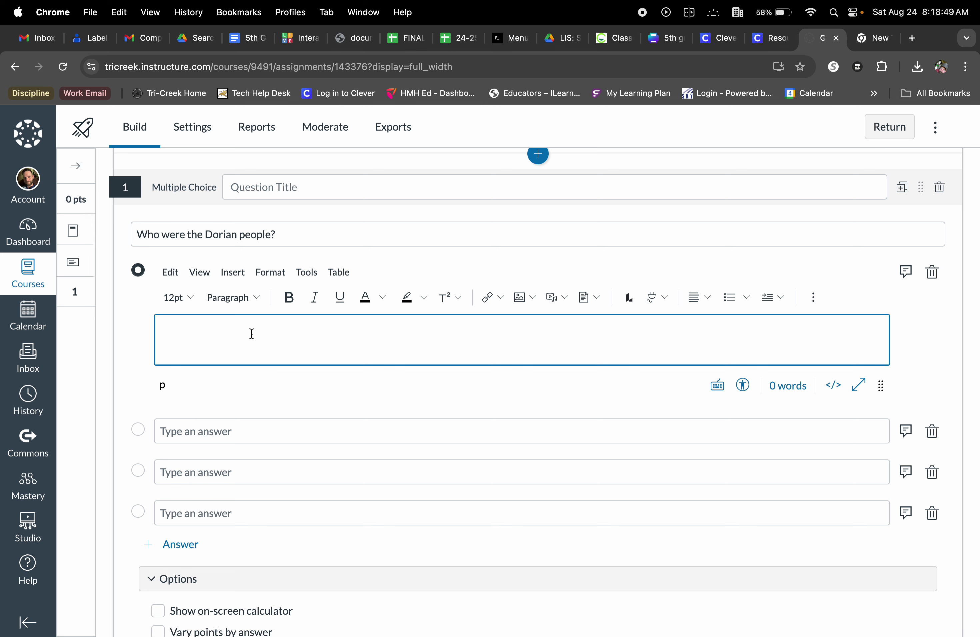
pyautogui.write('A people that lived in early Greece and dominated the mainland')
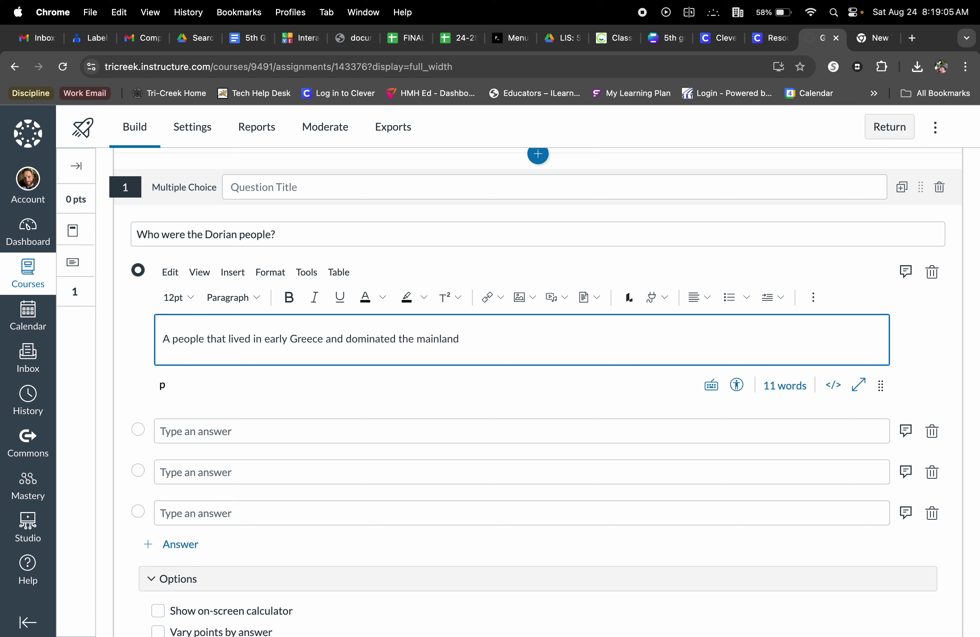
# Add the answers 'Another name for the Spartans', 'The Minoans' and 'The Greeks'
pyautogui.click(216, 431)
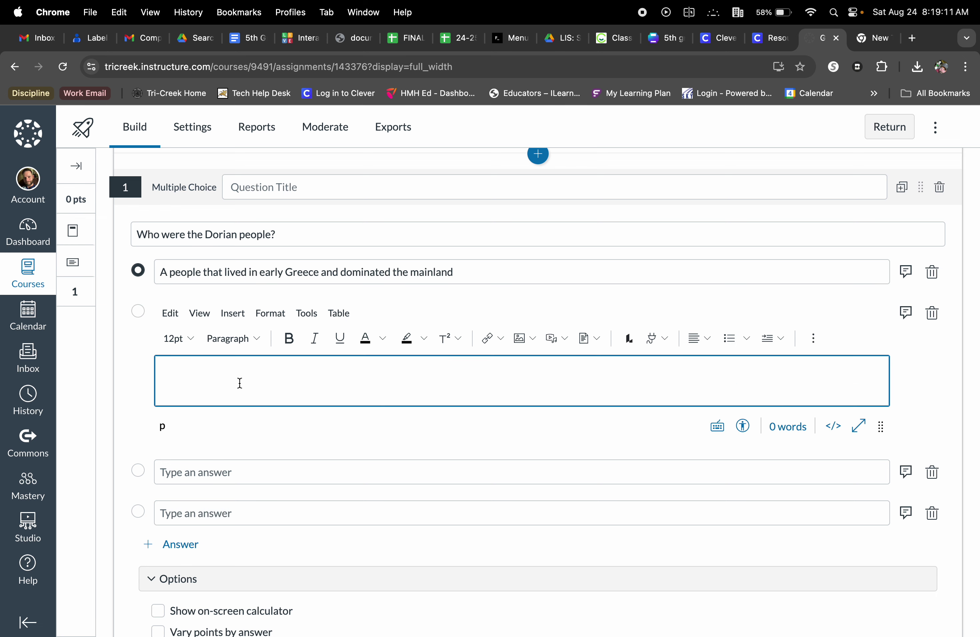
pyautogui.write('Anothe ma')
pyautogui.press('BackSpace')
pyautogui.press('BackSpace')
pyautogui.press('BackSpace')
pyautogui.write('r name for the')
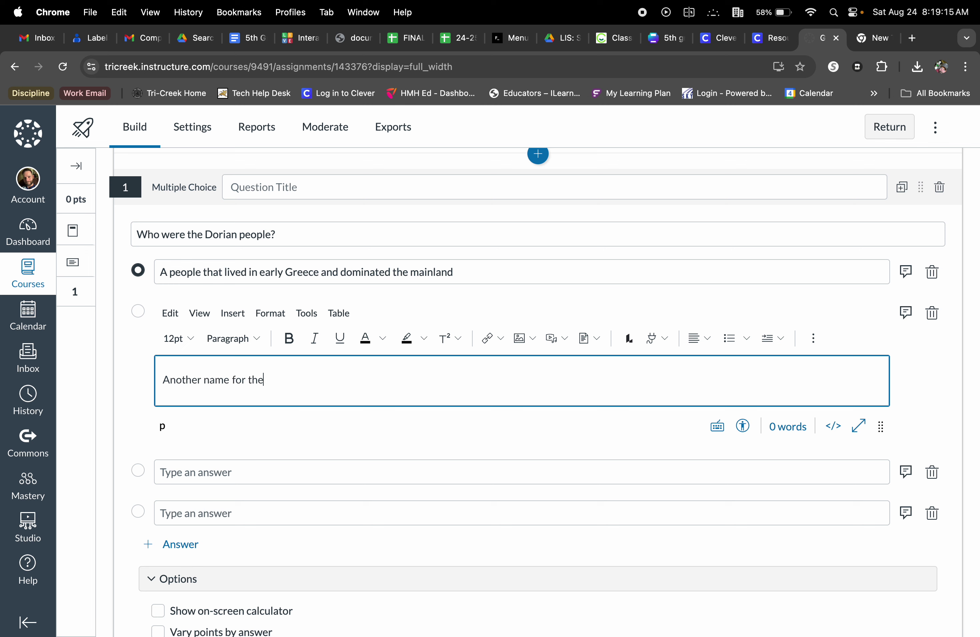
pyautogui.write(' Spartans')
pyautogui.click(197, 471)
pyautogui.write('The Minoans')
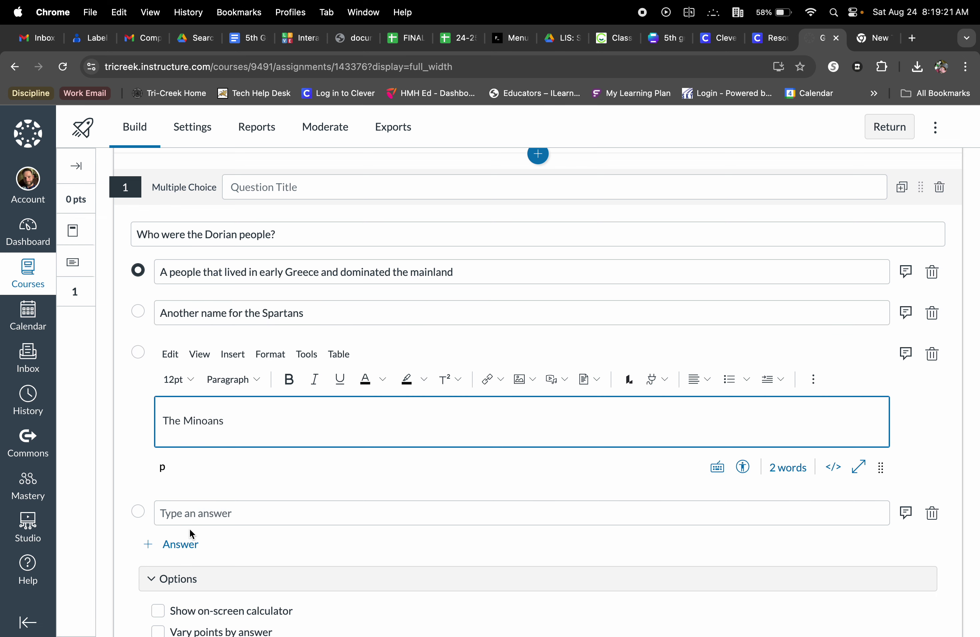
pyautogui.click(193, 513)
pyautogui.write('The G')
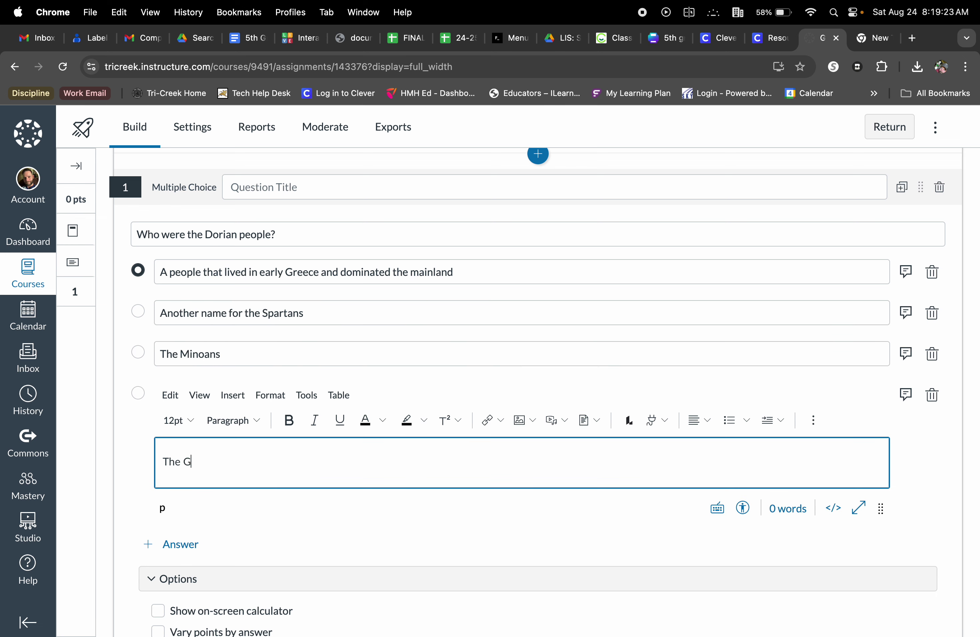
pyautogui.write('reeks')
pyautogui.click(340, 554)
# Dismiss the browser announcement, turn on Shuffle Choices, and set the question to 1 point
pyautogui.scroll(1, 505, 453)
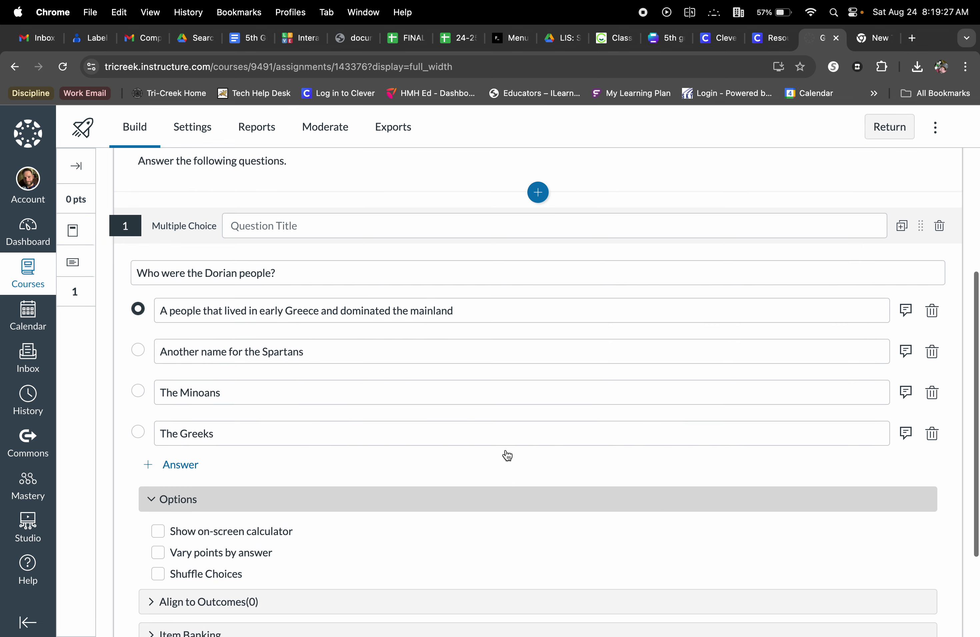
pyautogui.scroll(1, 508, 456)
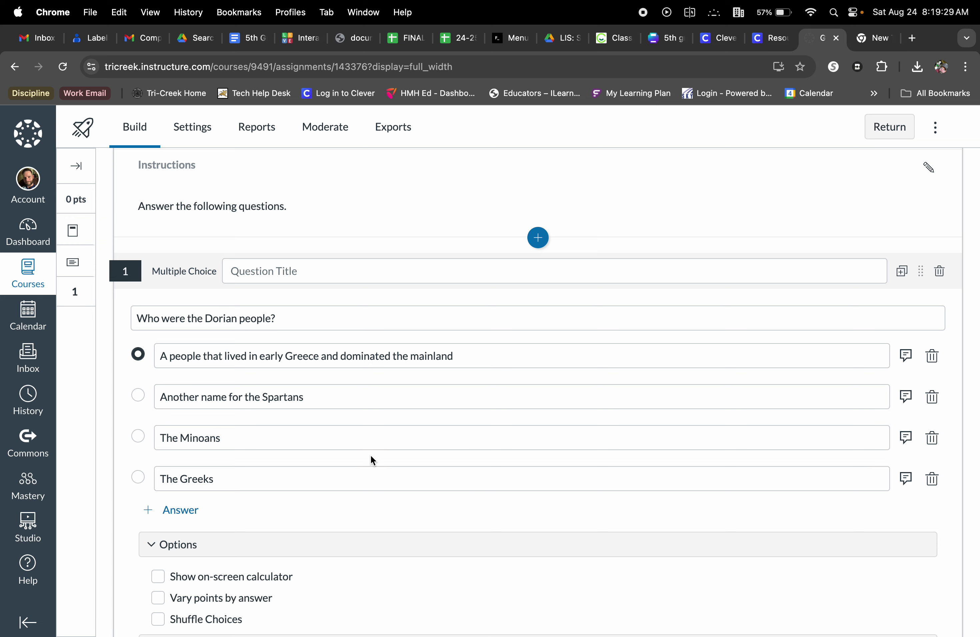
pyautogui.scroll(-4, 370, 455)
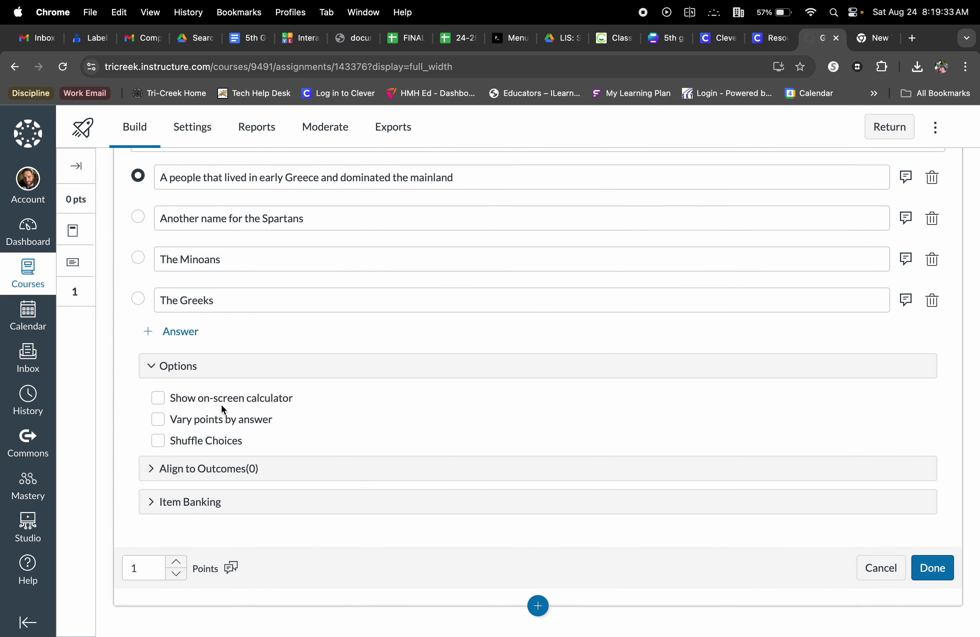
pyautogui.scroll(2, 443, 363)
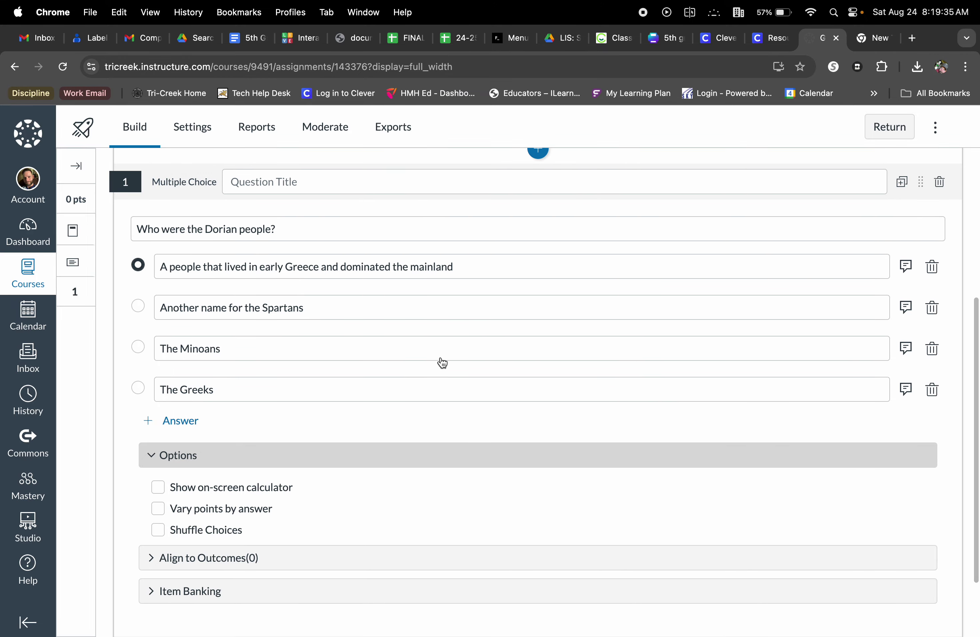
pyautogui.scroll(-2, 441, 358)
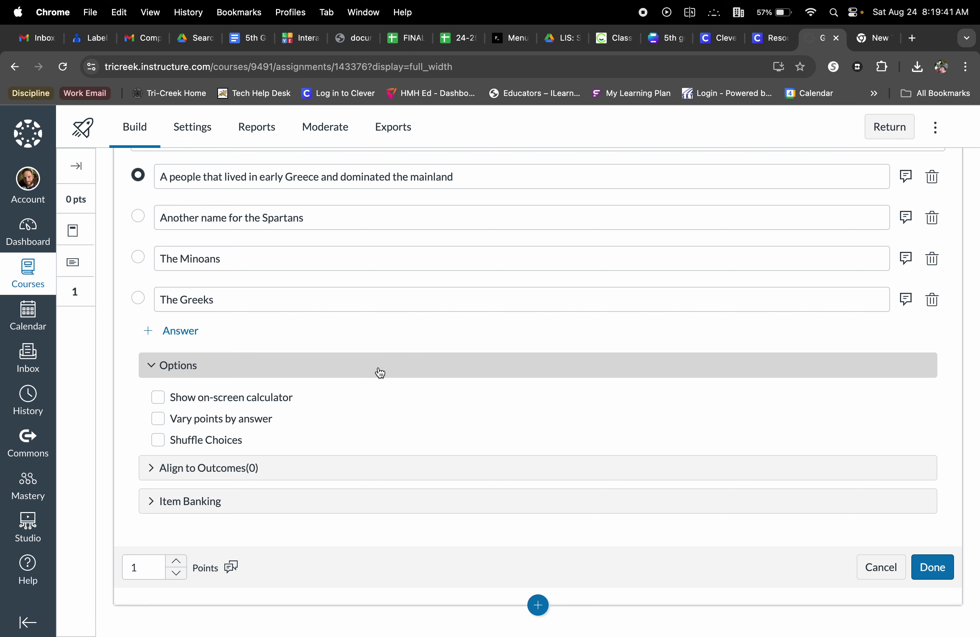
pyautogui.click(179, 562)
pyautogui.click(179, 562)
pyautogui.click(180, 562)
pyautogui.click(179, 562)
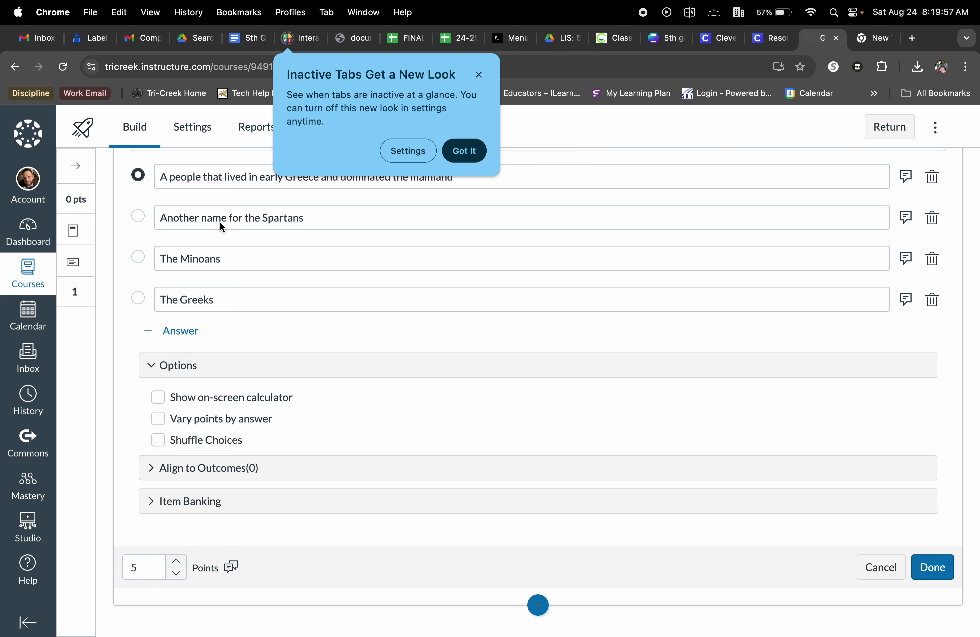
pyautogui.click(447, 151)
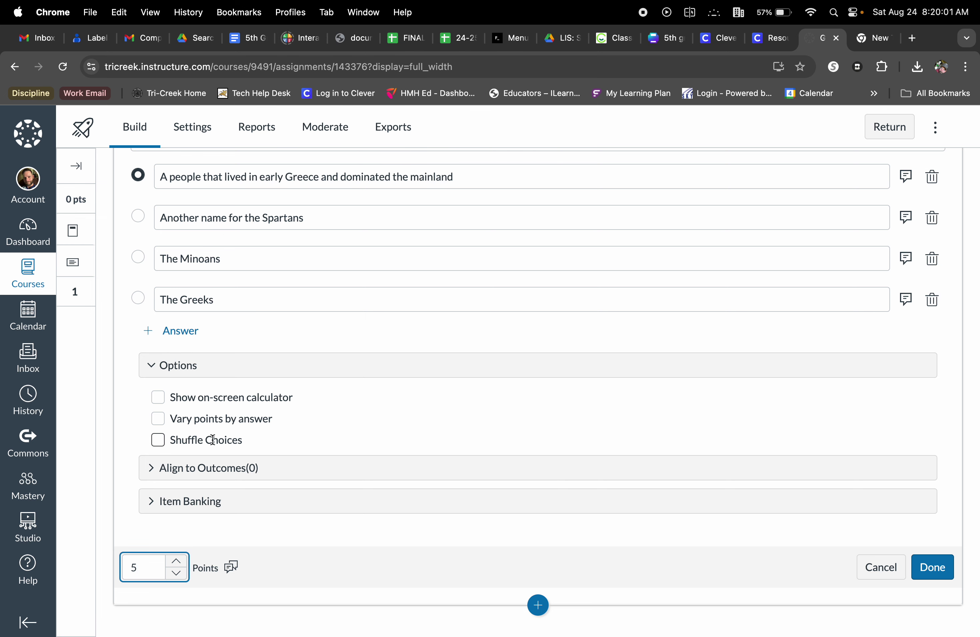
pyautogui.click(159, 442)
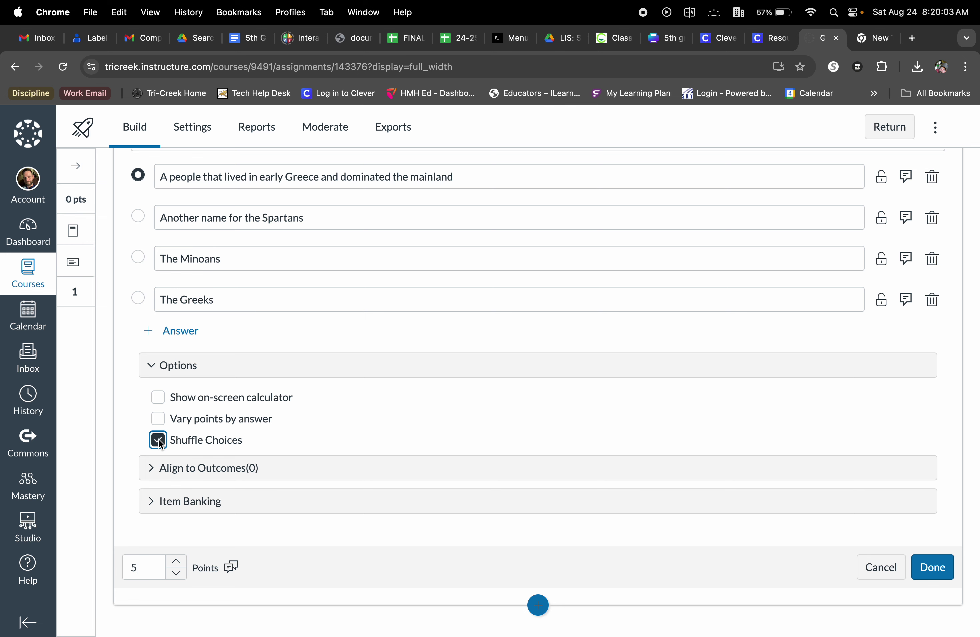
pyautogui.click(144, 567)
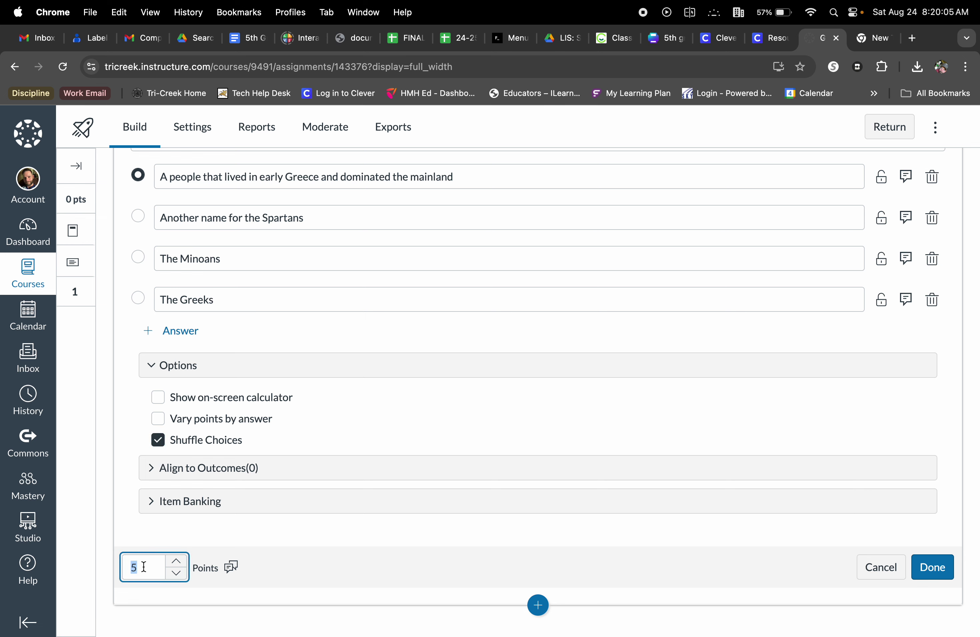
pyautogui.write('1')
pyautogui.click(331, 514)
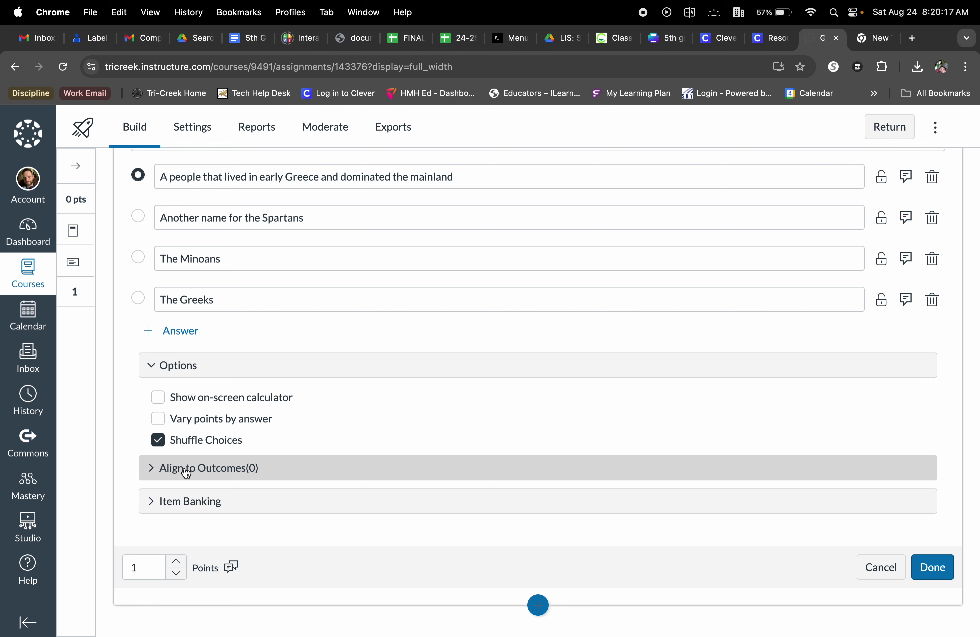
# Expand Item Banking, then save the 1-point Dorian question with Done
pyautogui.click(152, 502)
pyautogui.scroll(-1, 490, 469)
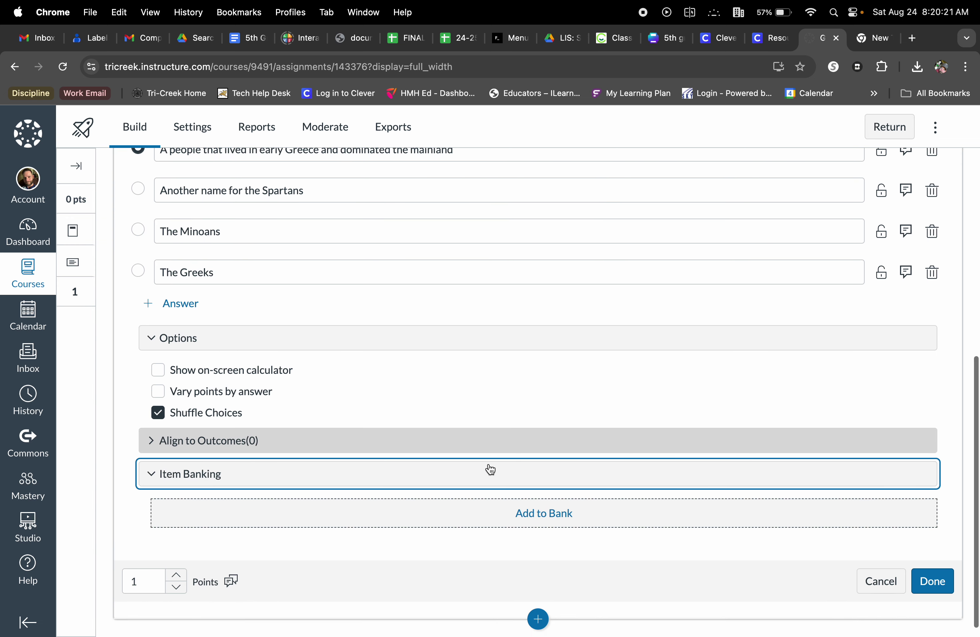
pyautogui.scroll(3, 491, 469)
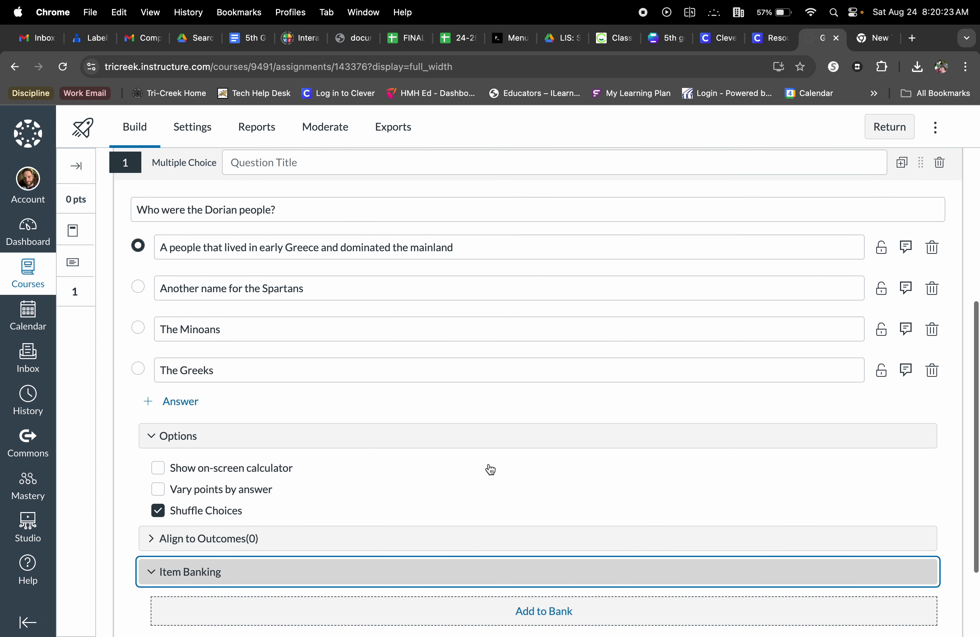
pyautogui.scroll(2, 491, 470)
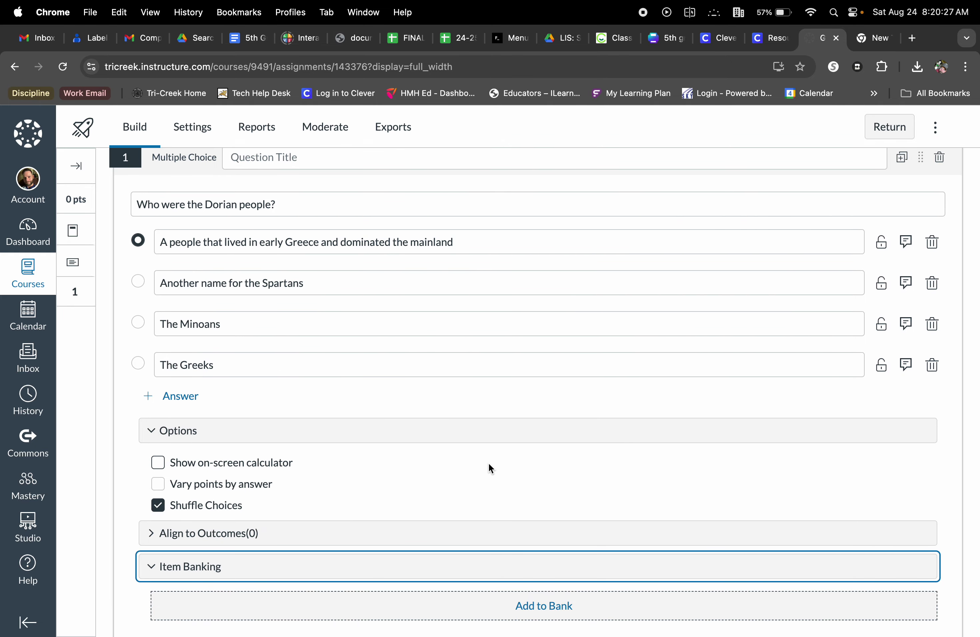
pyautogui.scroll(-2, 489, 464)
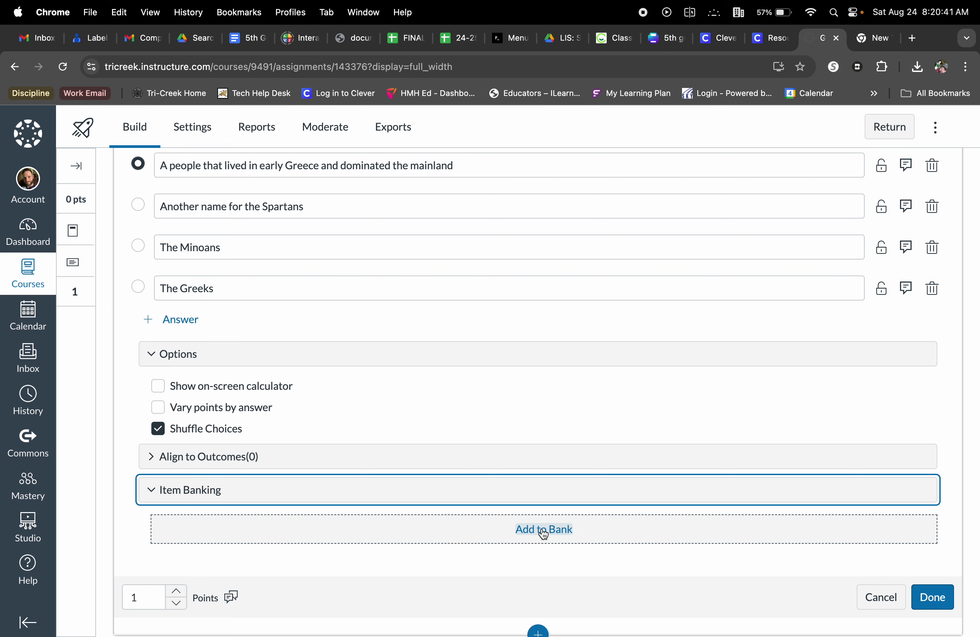
pyautogui.scroll(-1, 747, 550)
pyautogui.scroll(2, 747, 547)
pyautogui.scroll(-2, 747, 547)
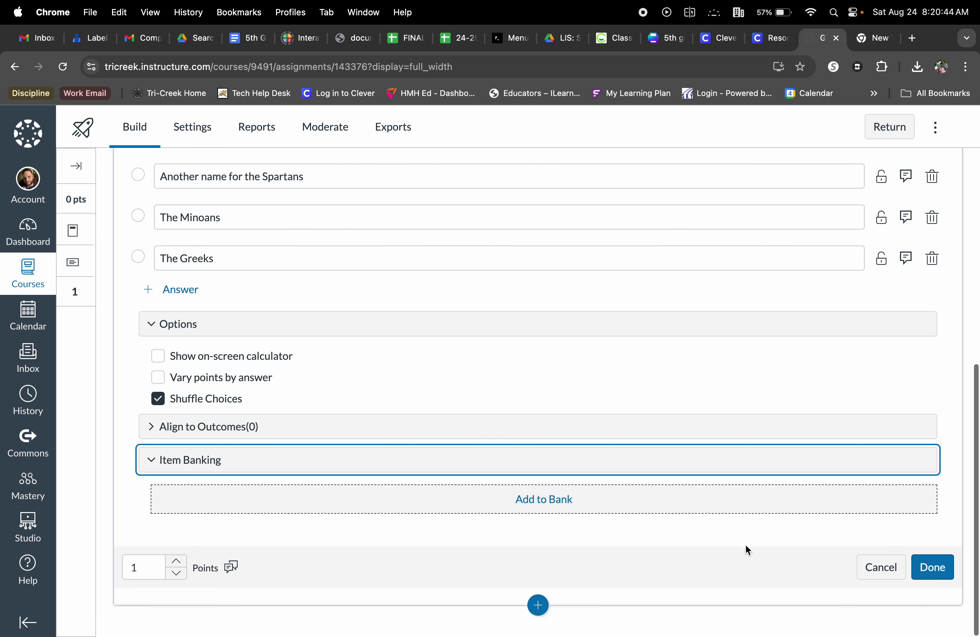
pyautogui.click(943, 571)
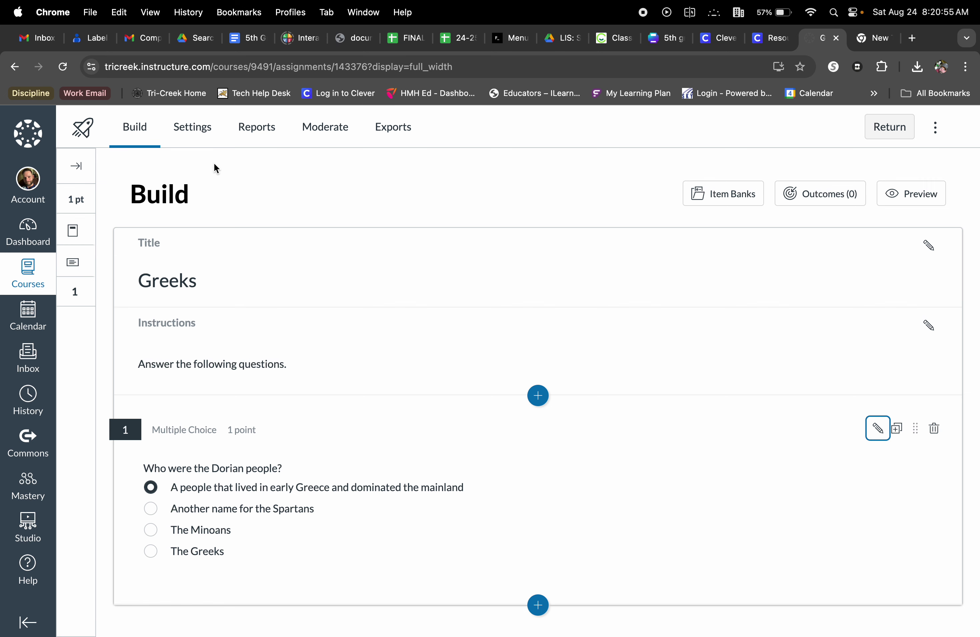
# In quiz settings, enable shuffled questions and answers, one question at a time, and a student access code
pyautogui.click(192, 129)
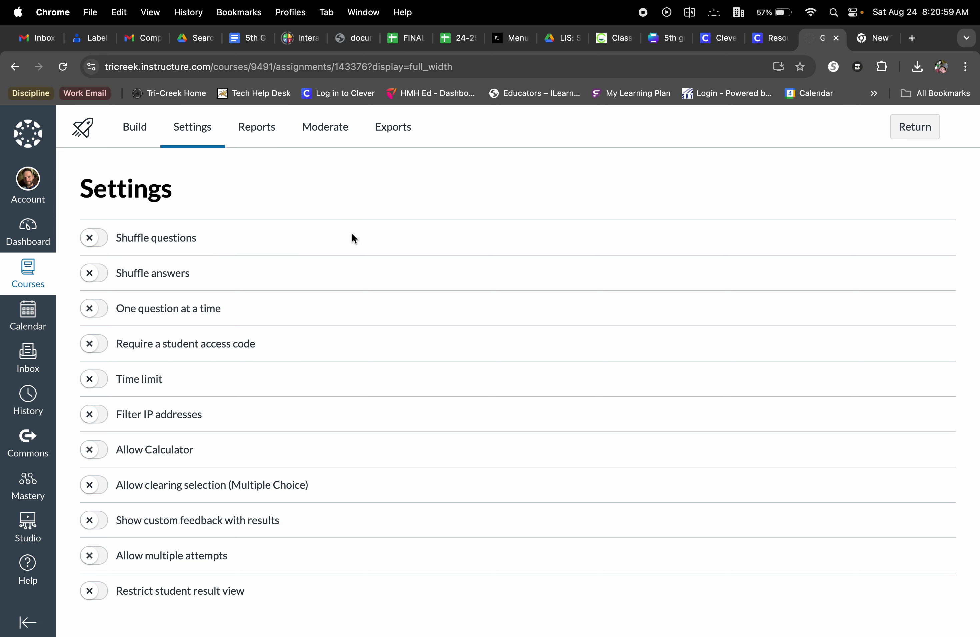
pyautogui.click(90, 239)
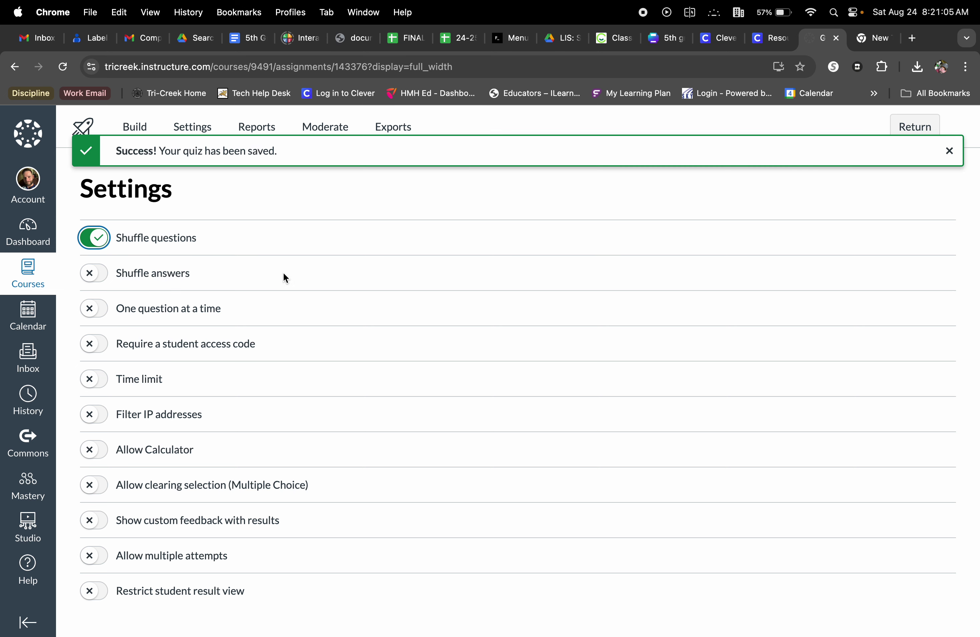
pyautogui.click(92, 273)
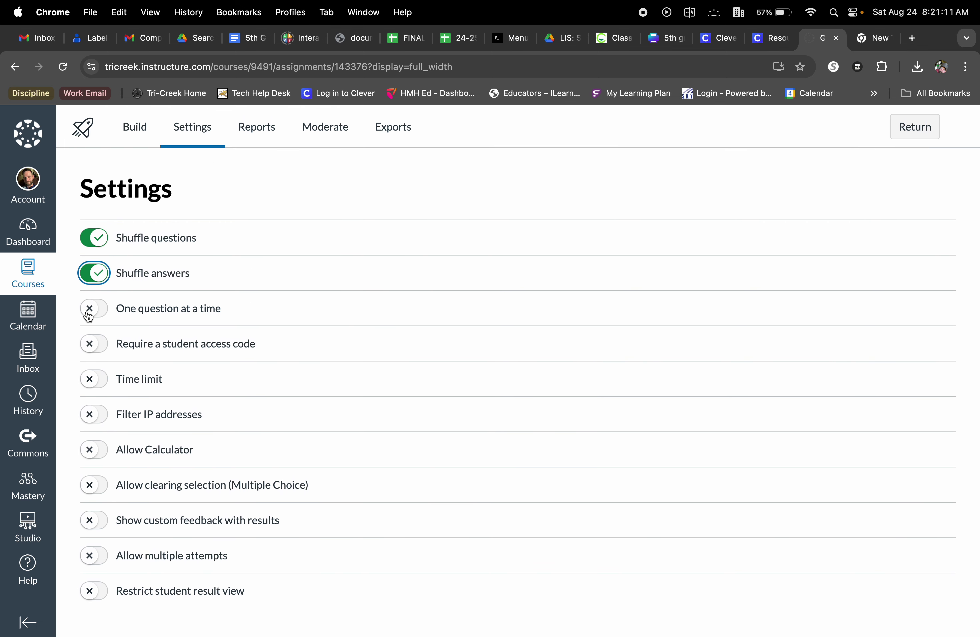
pyautogui.click(91, 314)
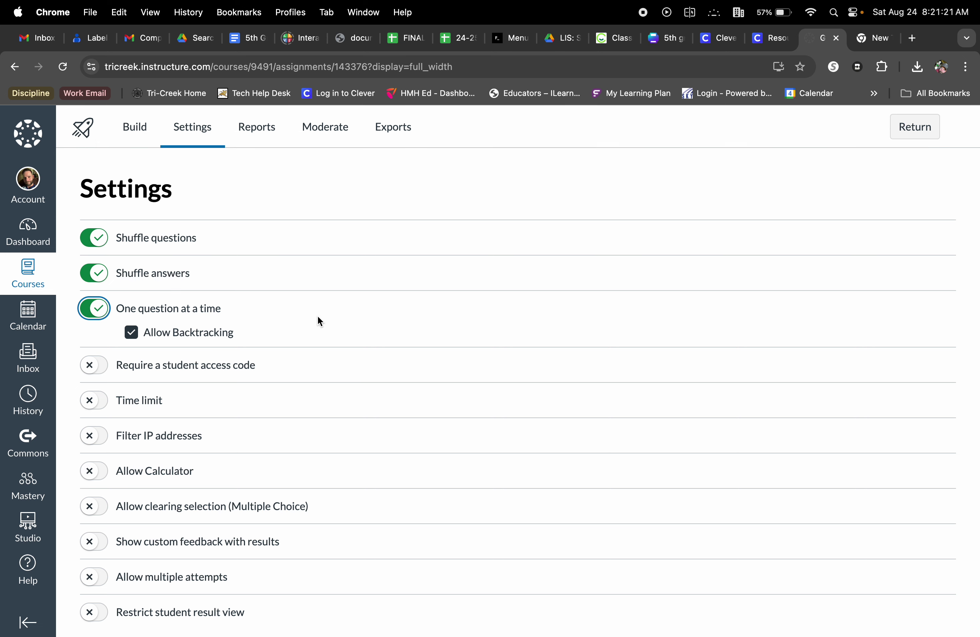
pyautogui.click(95, 366)
pyautogui.scroll(-3, 404, 371)
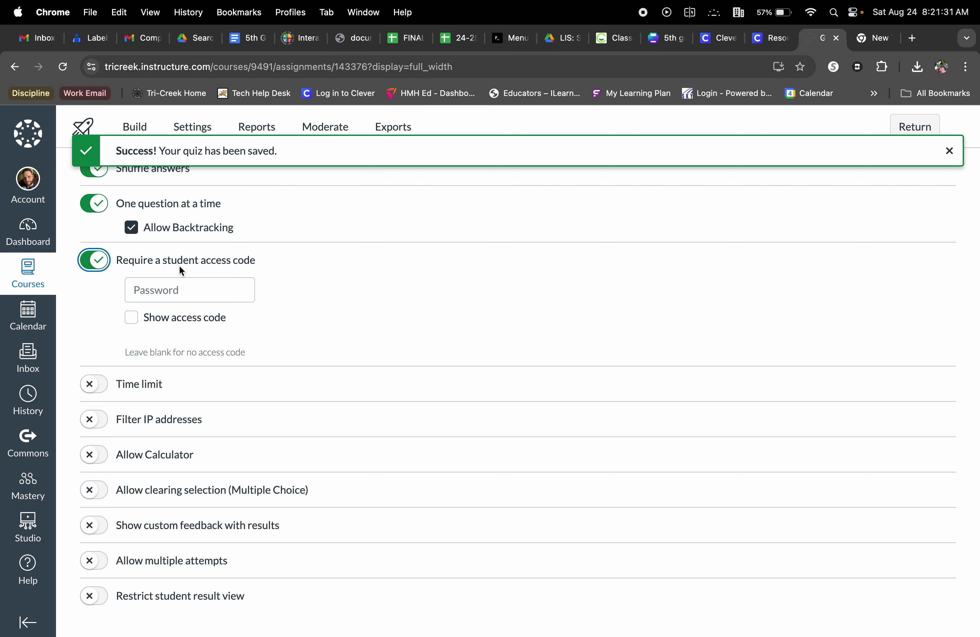
# Turn on a 15-minute time limit for the quiz
pyautogui.click(95, 386)
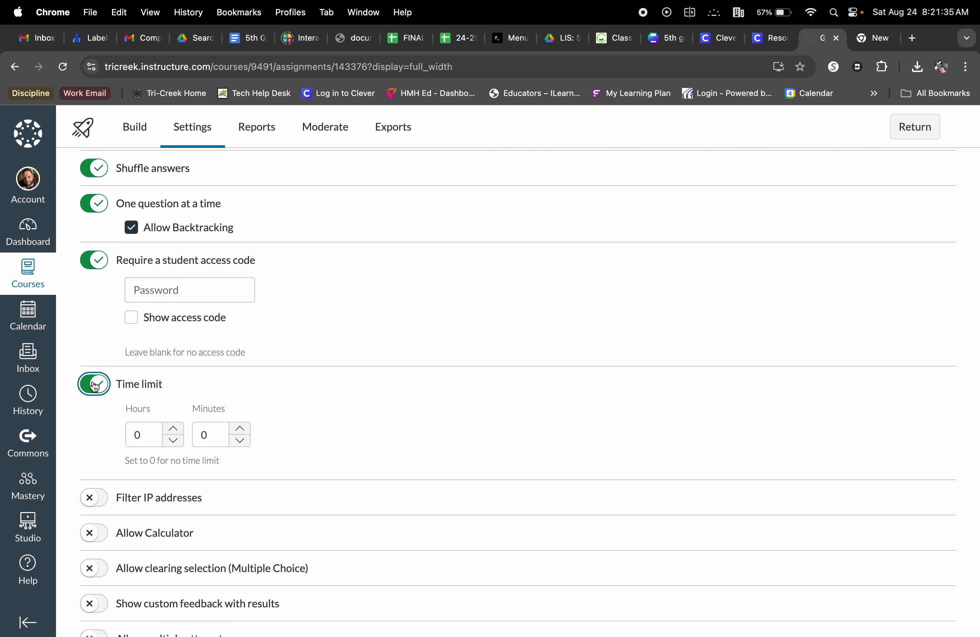
pyautogui.scroll(-2, 442, 377)
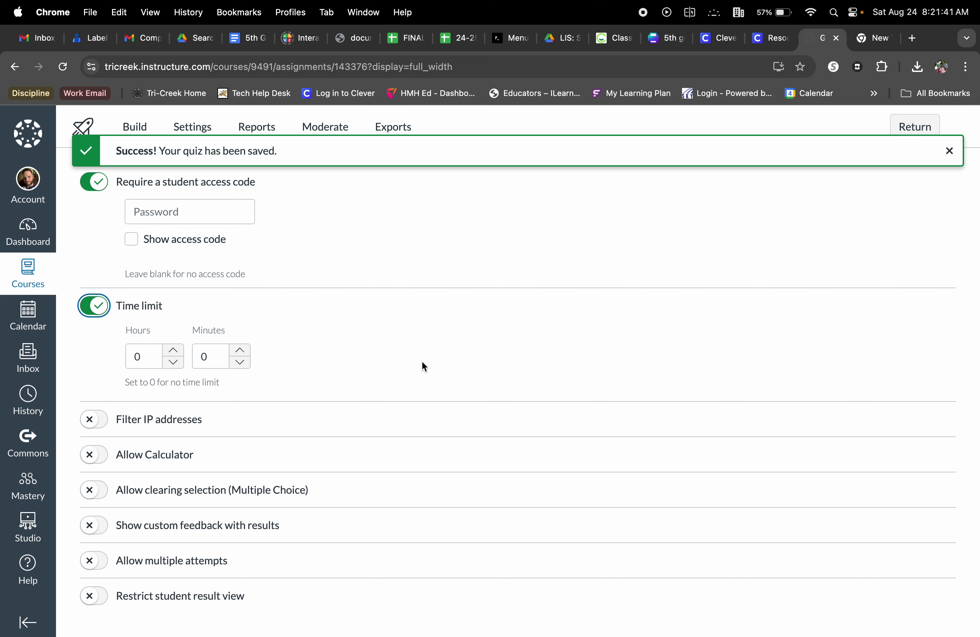
pyautogui.click(211, 356)
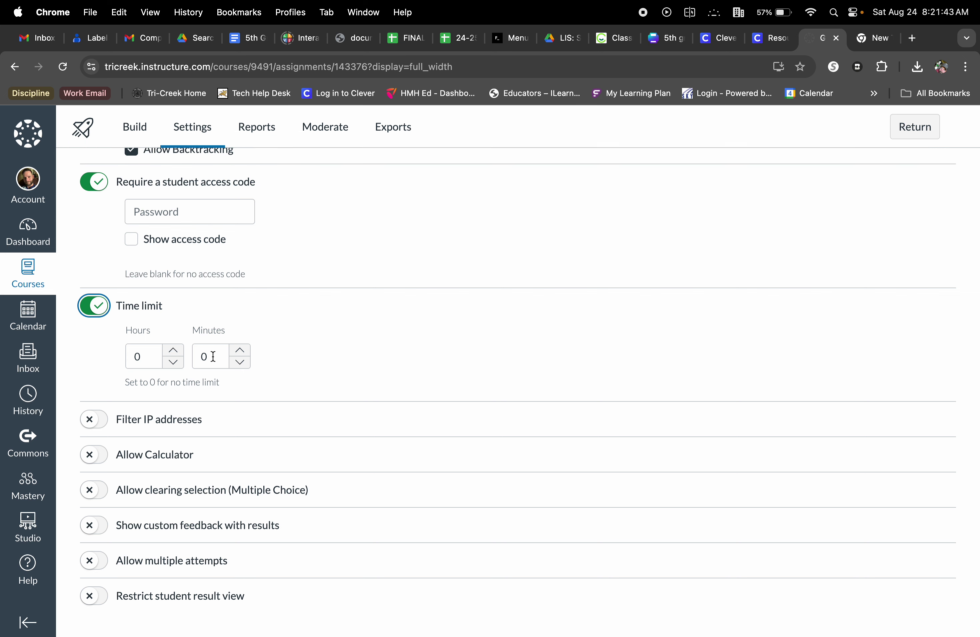
pyautogui.press('BackSpace')
pyautogui.write('15')
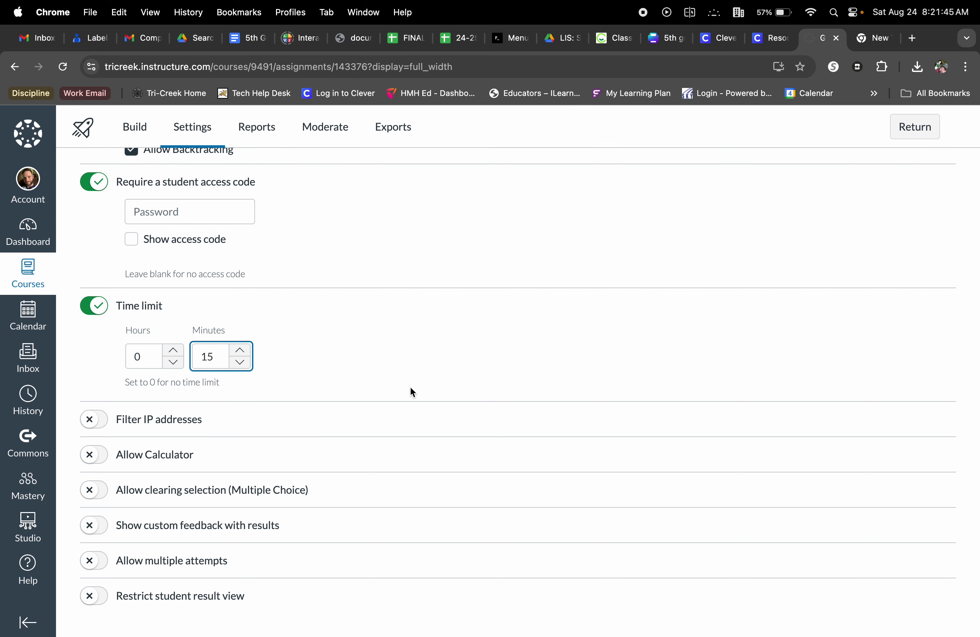
pyautogui.click(414, 388)
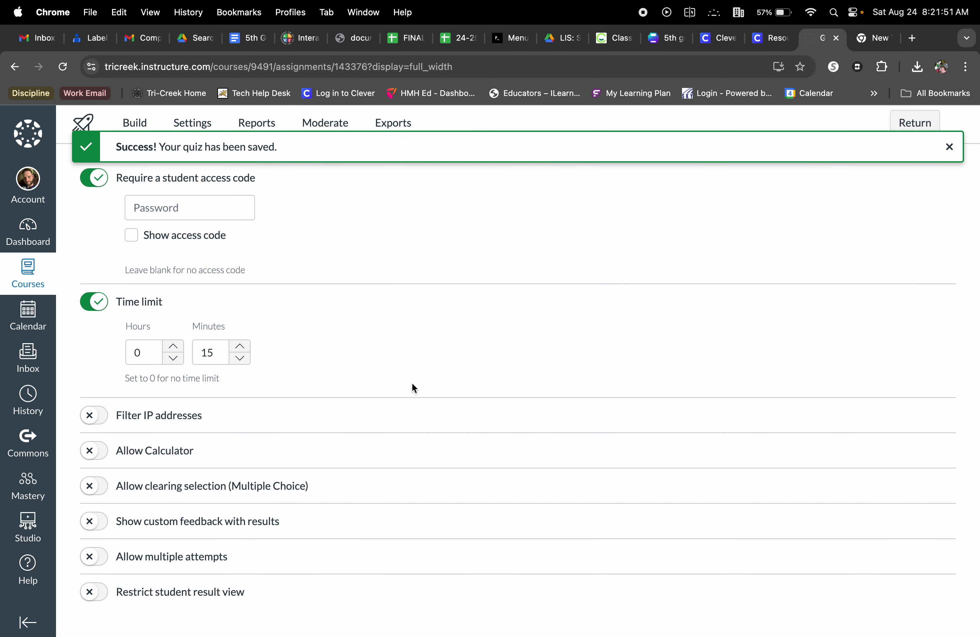
# Turn off clearing selection for multiple-choice answers, leaving the calculator and custom feedback off
pyautogui.click(96, 455)
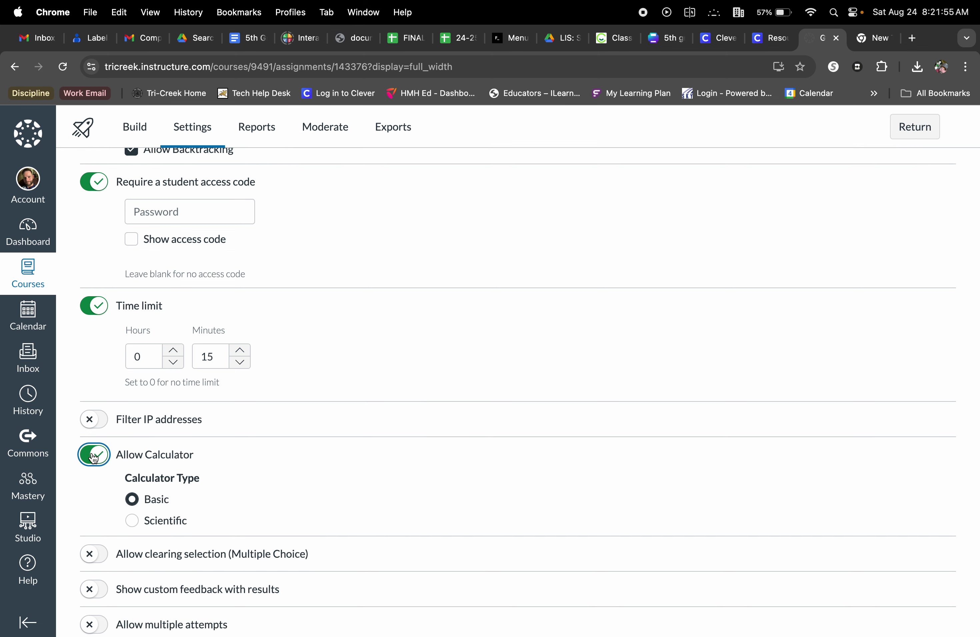
pyautogui.click(94, 456)
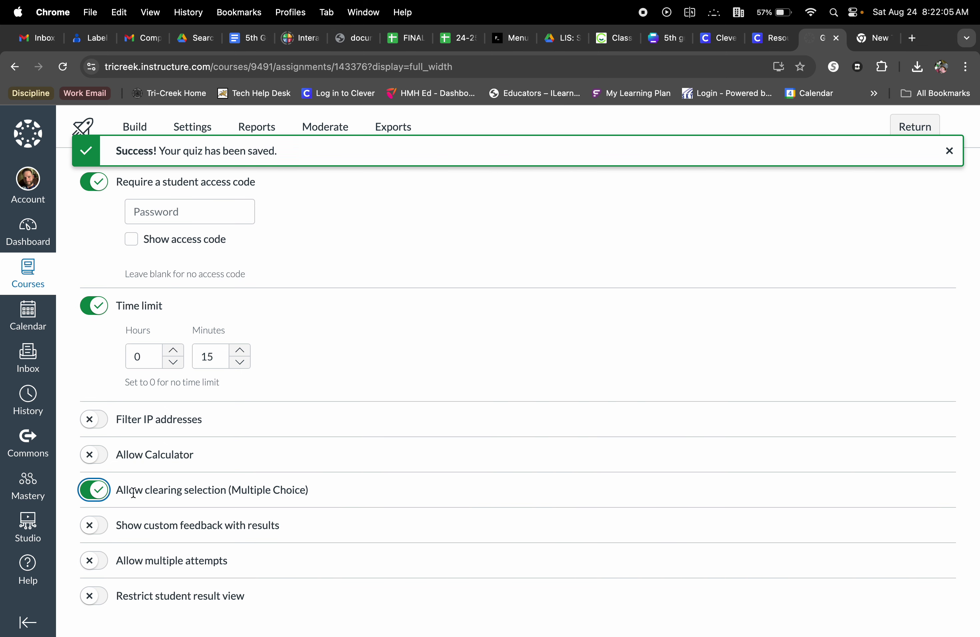
pyautogui.click(99, 494)
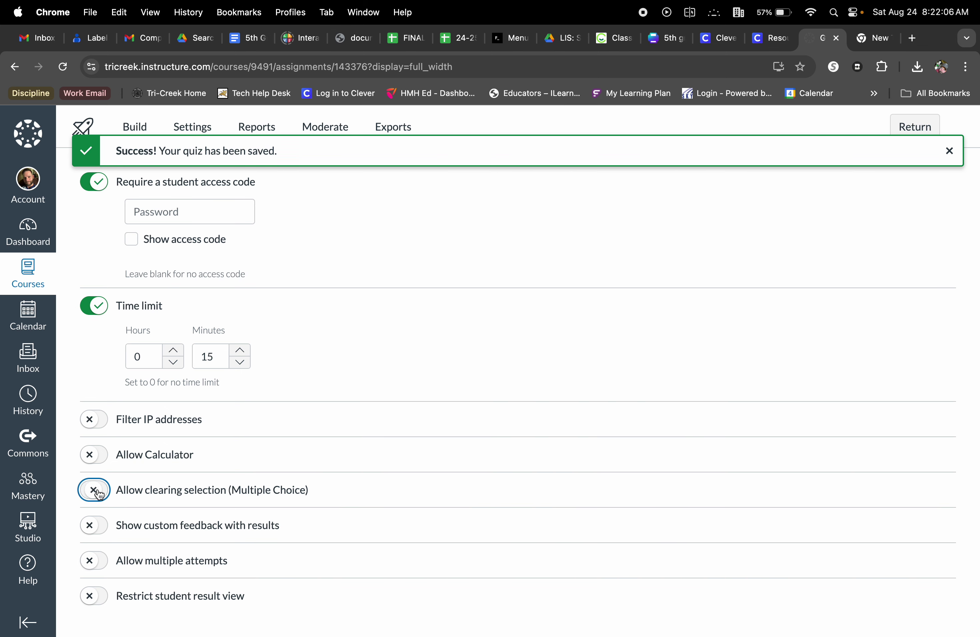
pyautogui.click(99, 529)
pyautogui.scroll(-5, 409, 493)
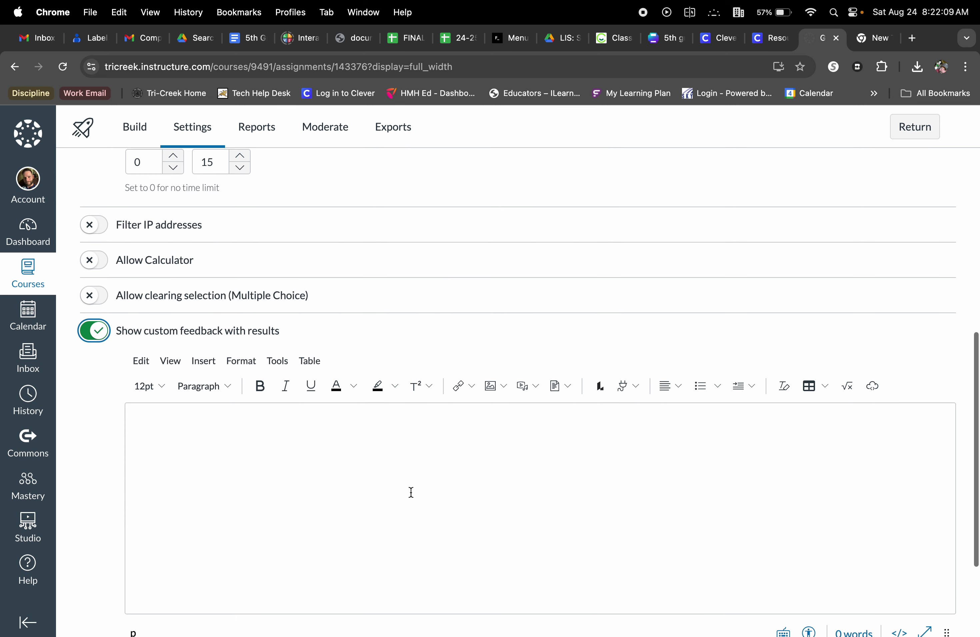
pyautogui.scroll(-3, 410, 492)
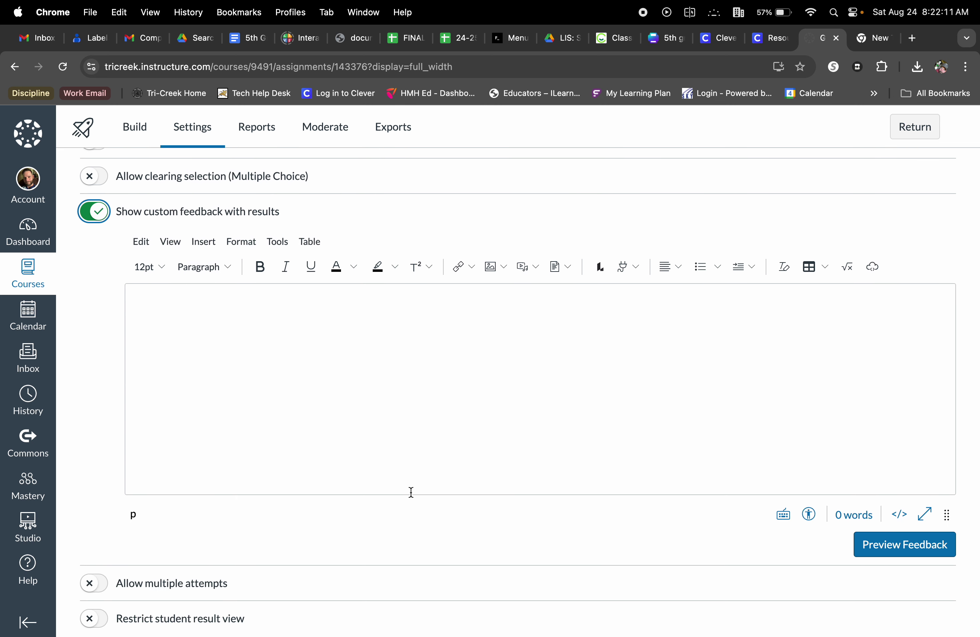
pyautogui.click(93, 212)
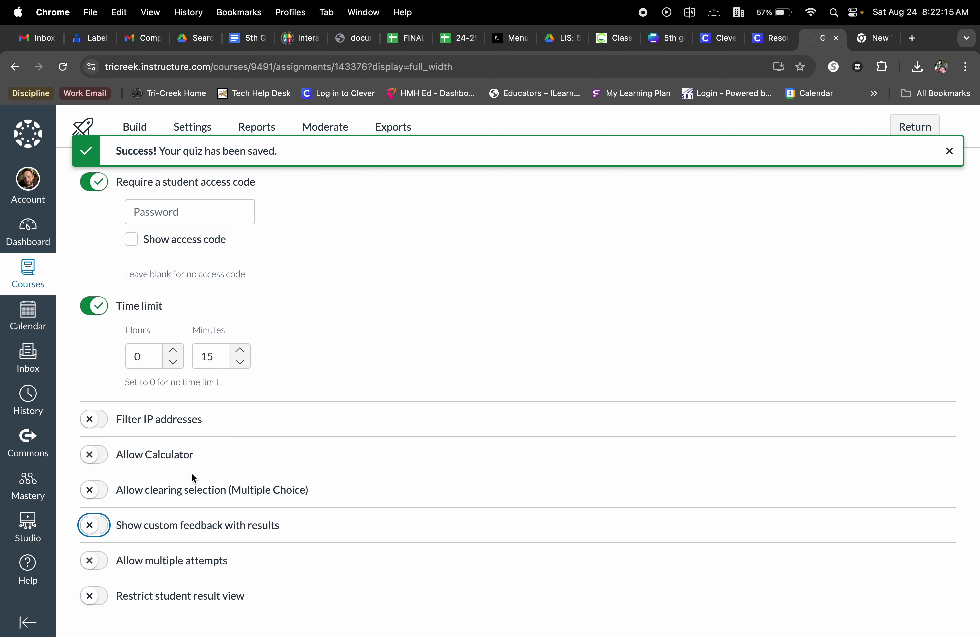
# Allow multiple attempts, keep the Highest score, and limit allowed attempts to 3
pyautogui.click(93, 562)
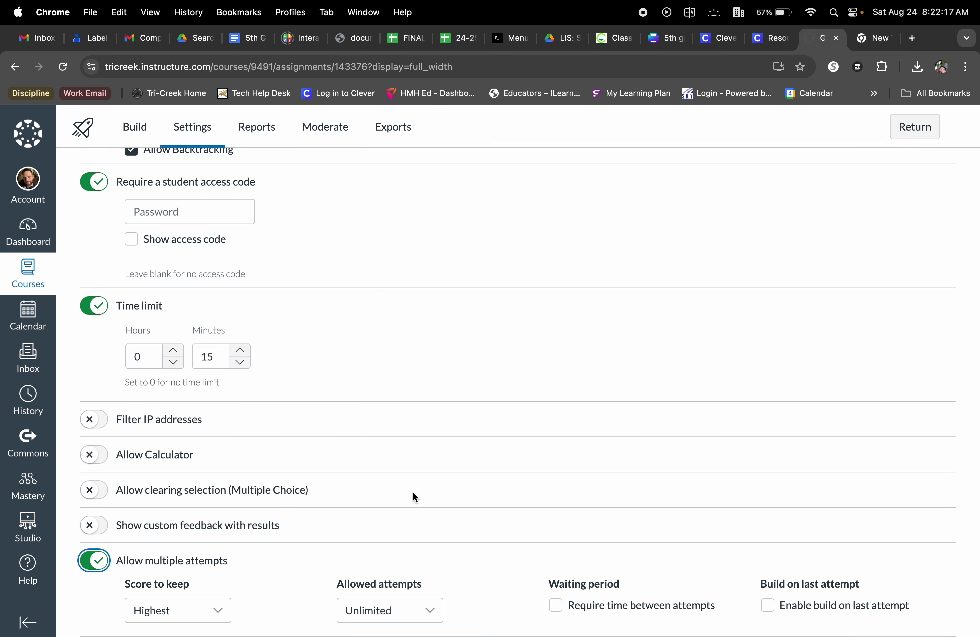
pyautogui.scroll(-2, 412, 493)
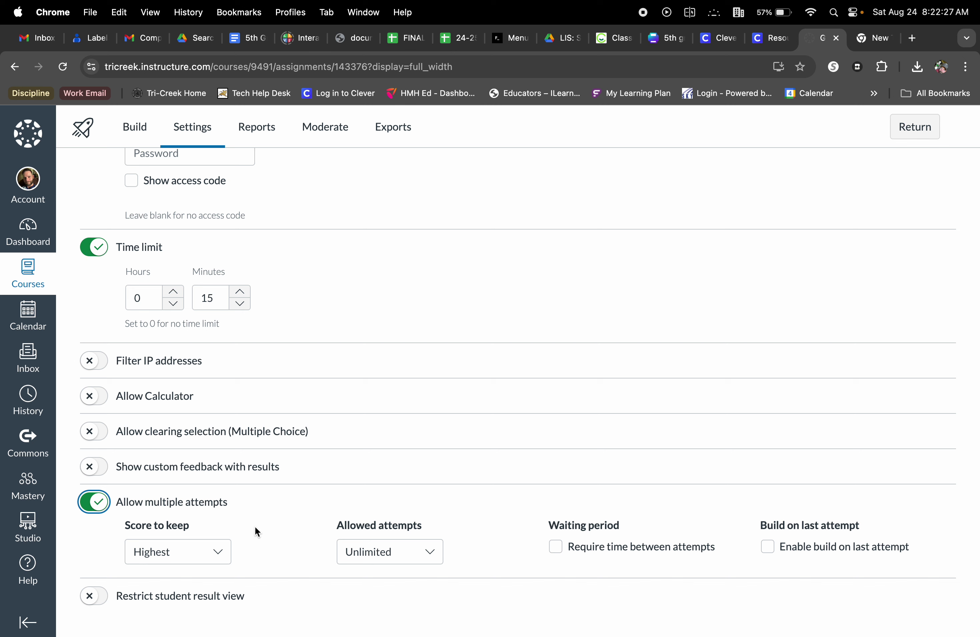
pyautogui.click(206, 553)
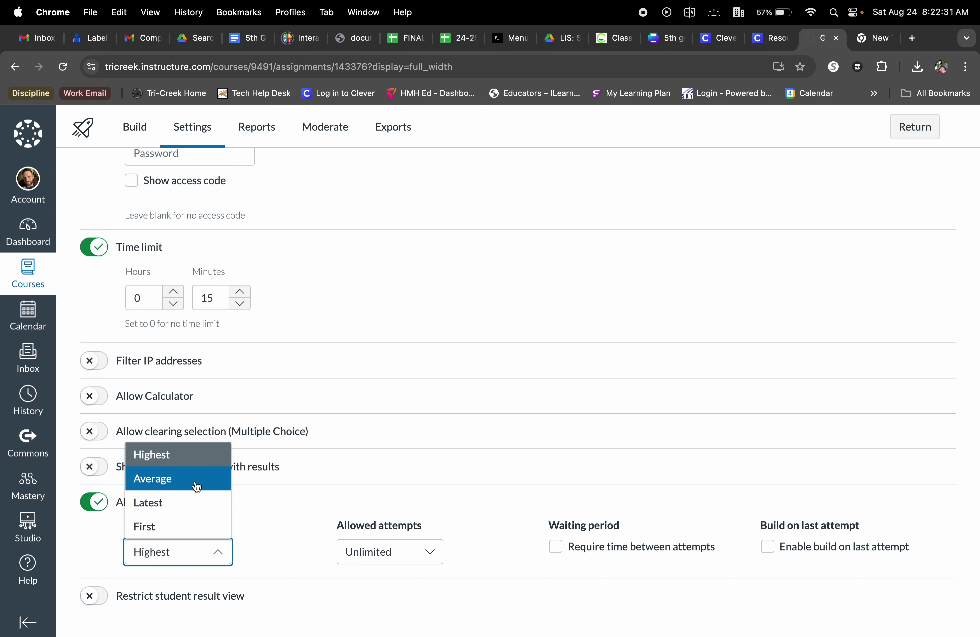
pyautogui.click(191, 561)
pyautogui.click(402, 554)
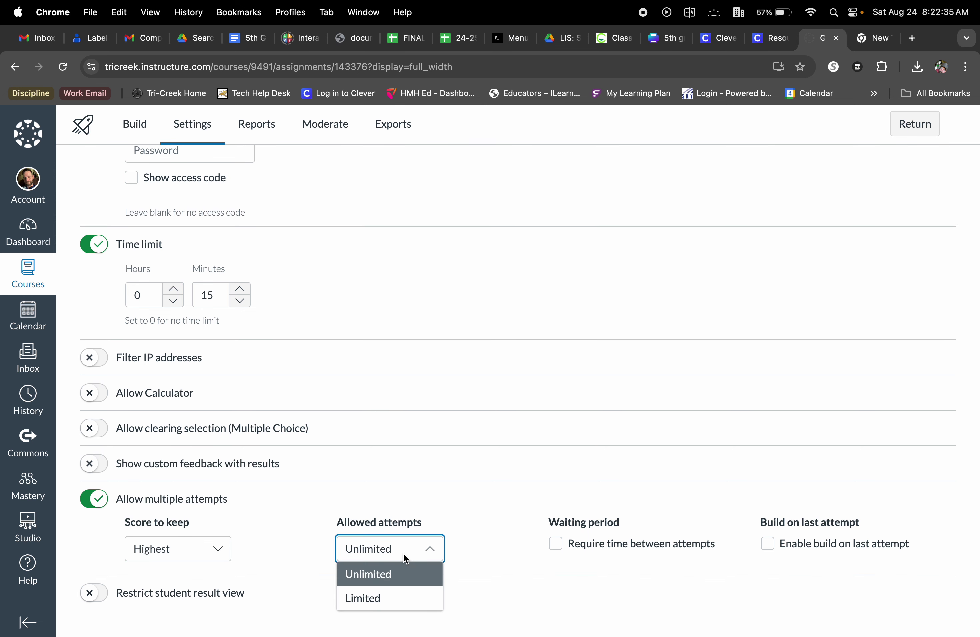
pyautogui.click(389, 599)
pyautogui.scroll(-2, 462, 486)
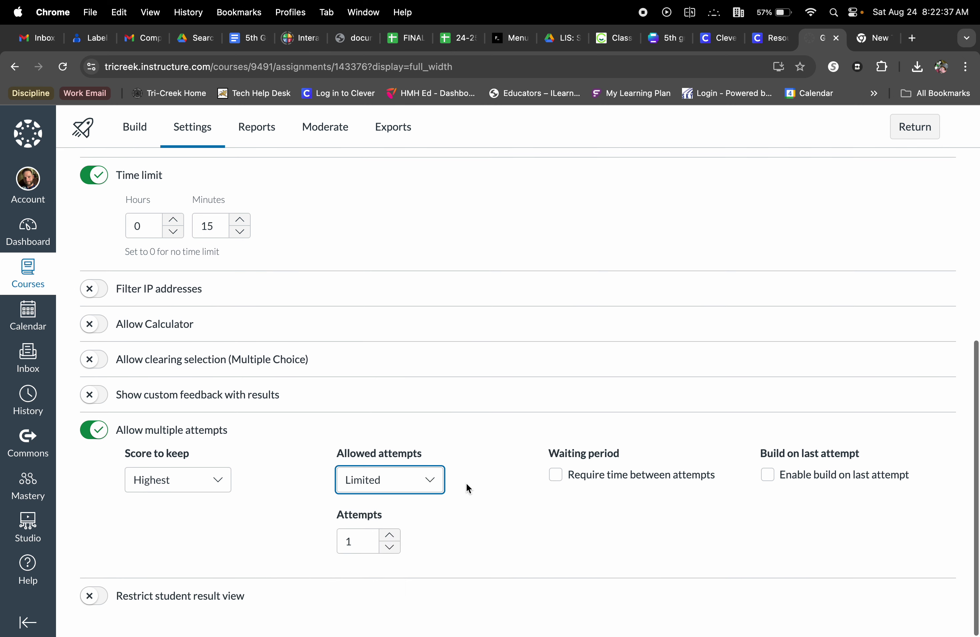
pyautogui.click(395, 536)
pyautogui.click(395, 535)
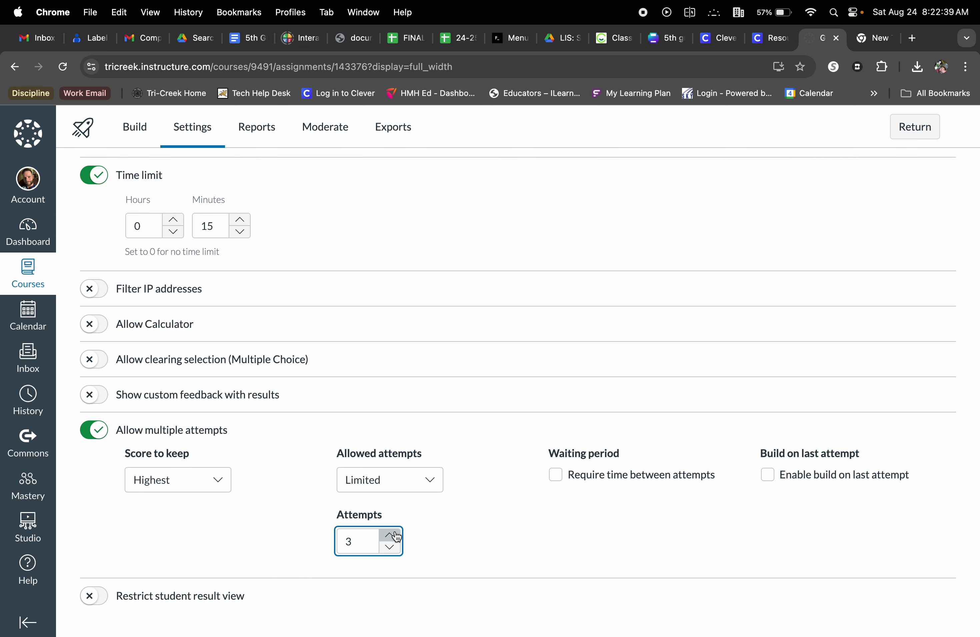
pyautogui.click(485, 420)
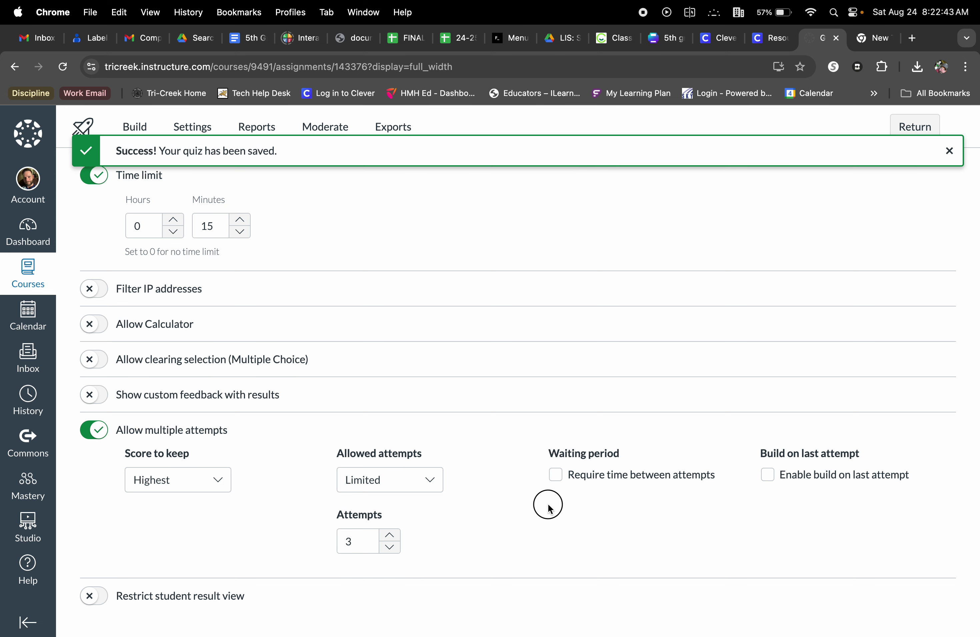
# Require a 10-minute wait between attempts and turn off building on the last attempt
pyautogui.click(557, 475)
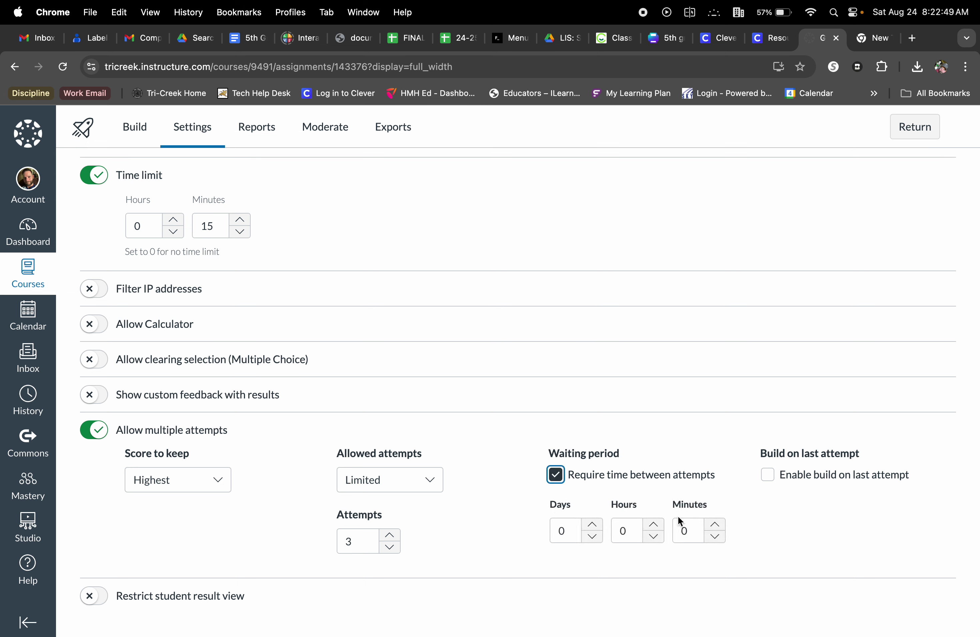
pyautogui.click(692, 531)
pyautogui.write('10')
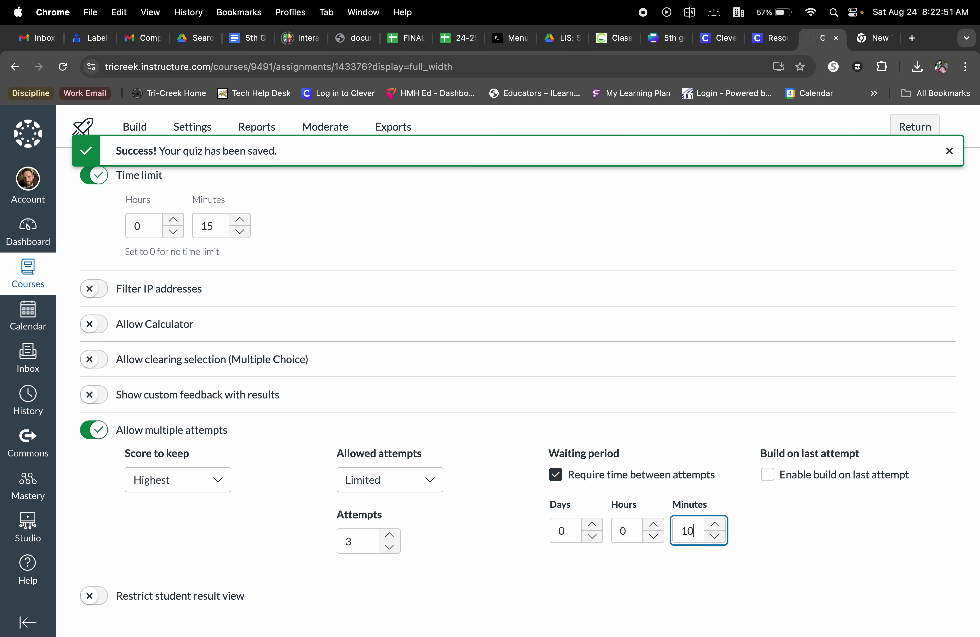
pyautogui.click(789, 505)
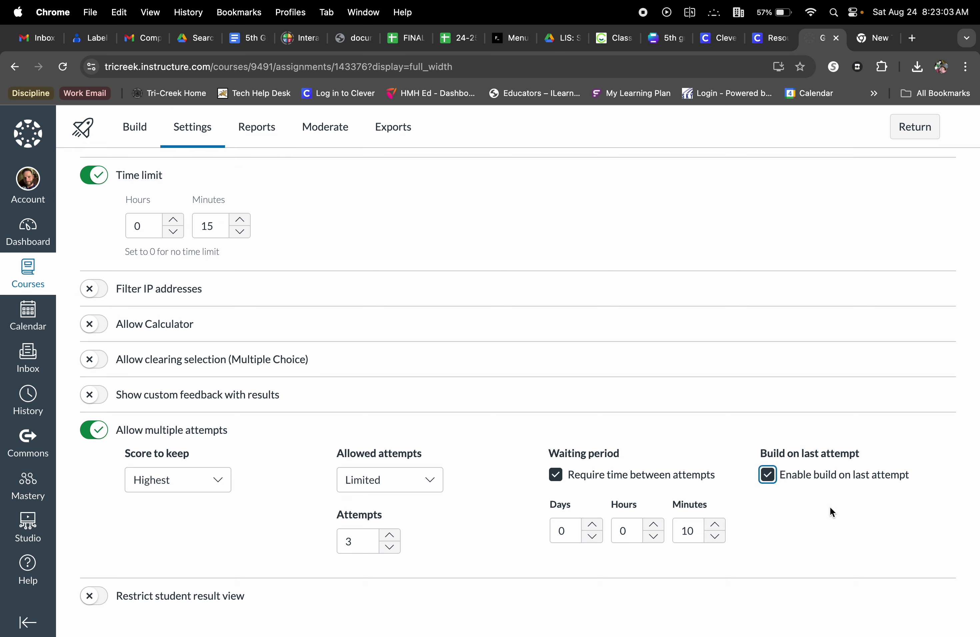
pyautogui.click(768, 476)
# Restrict result view to points awarded and possible, items, responses, correctness and correct answers
pyautogui.click(98, 601)
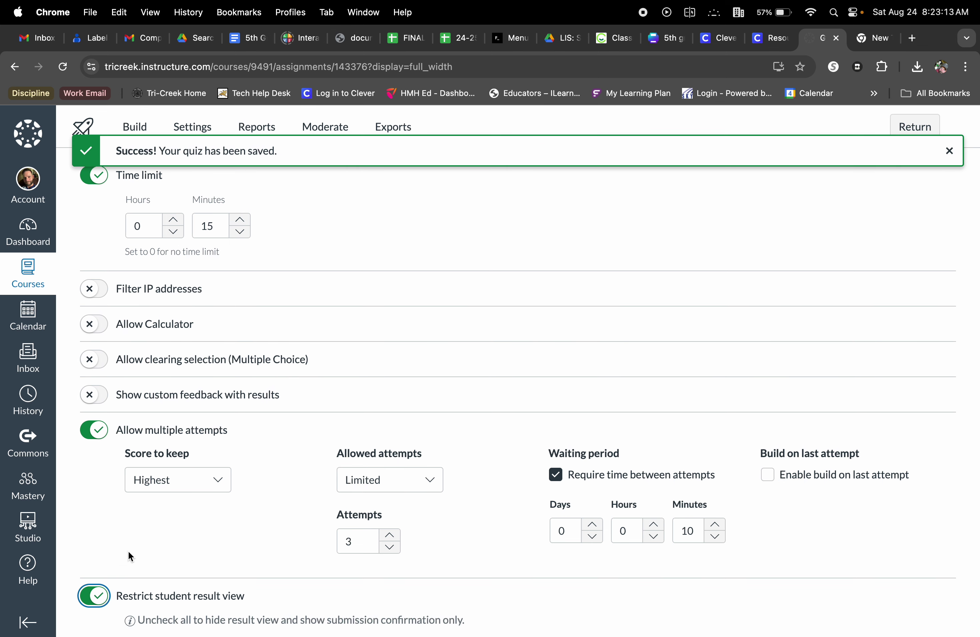
pyautogui.scroll(-4, 185, 521)
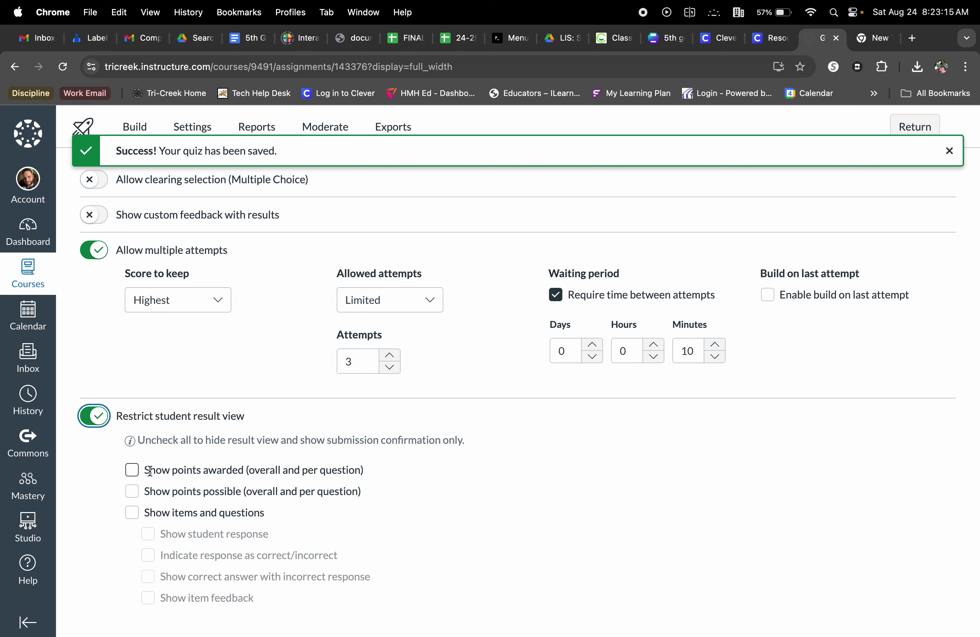
pyautogui.click(132, 470)
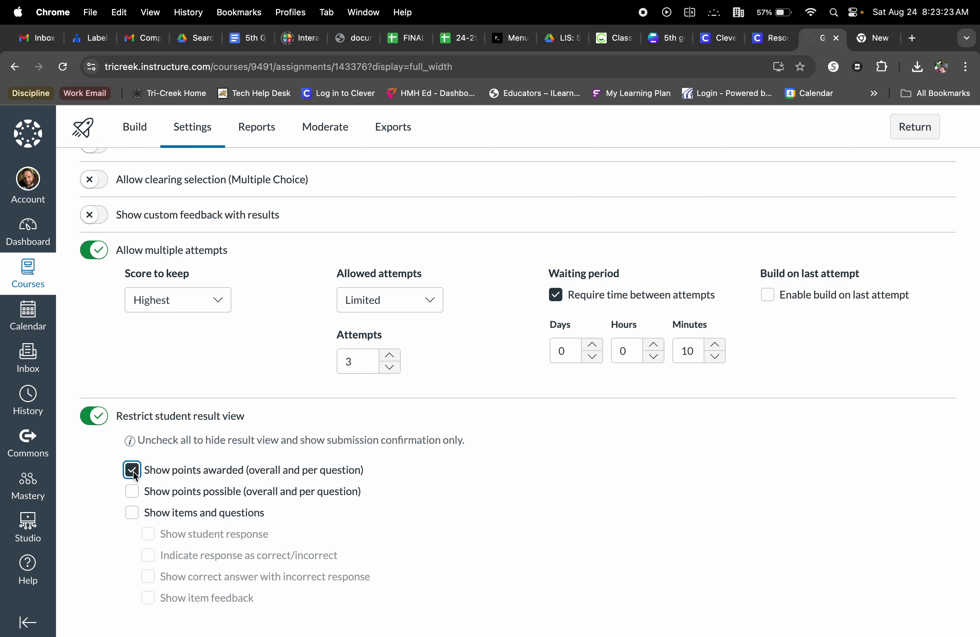
pyautogui.click(133, 492)
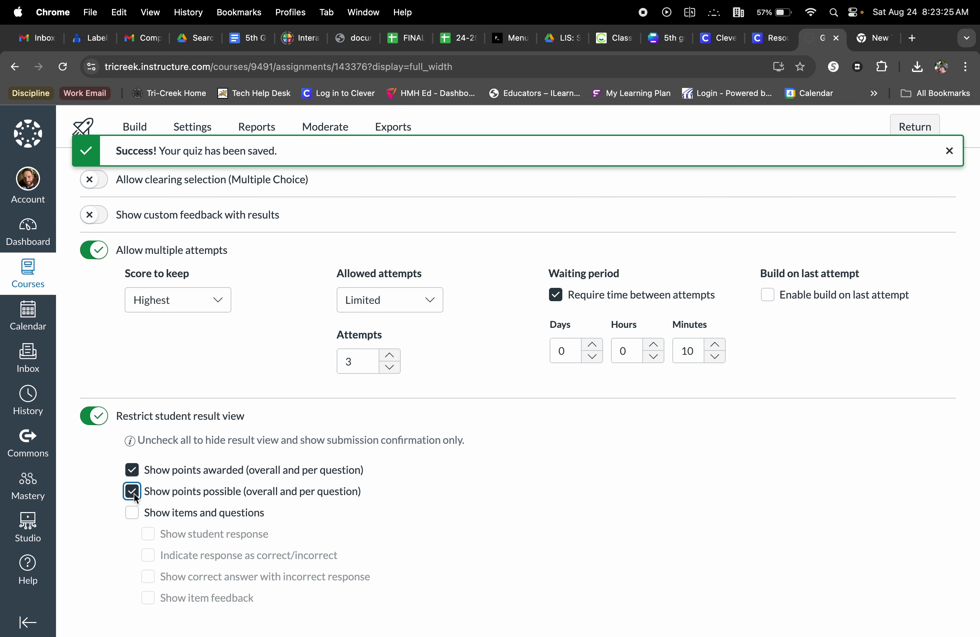
pyautogui.click(135, 512)
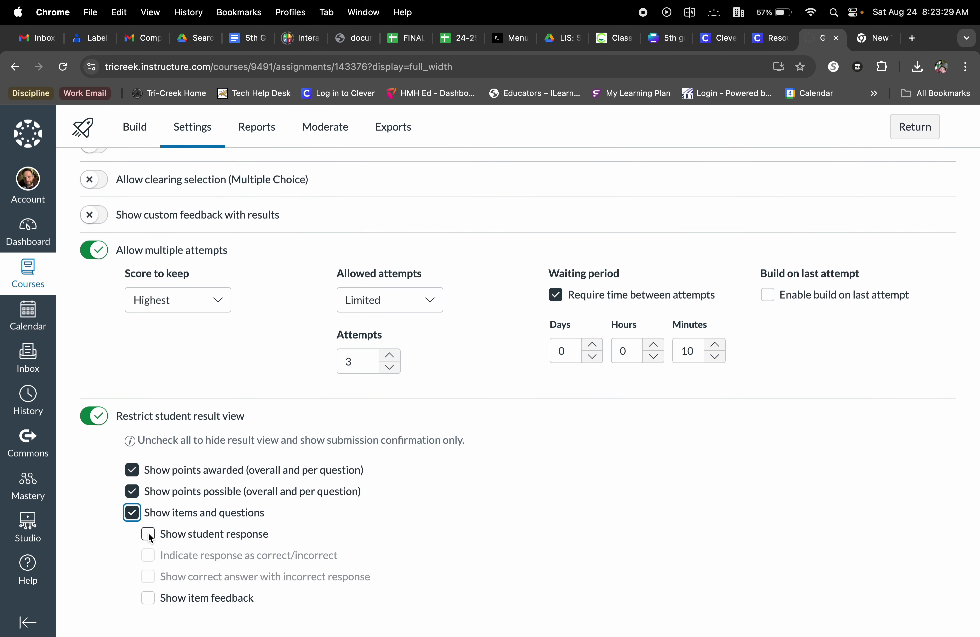
pyautogui.click(148, 534)
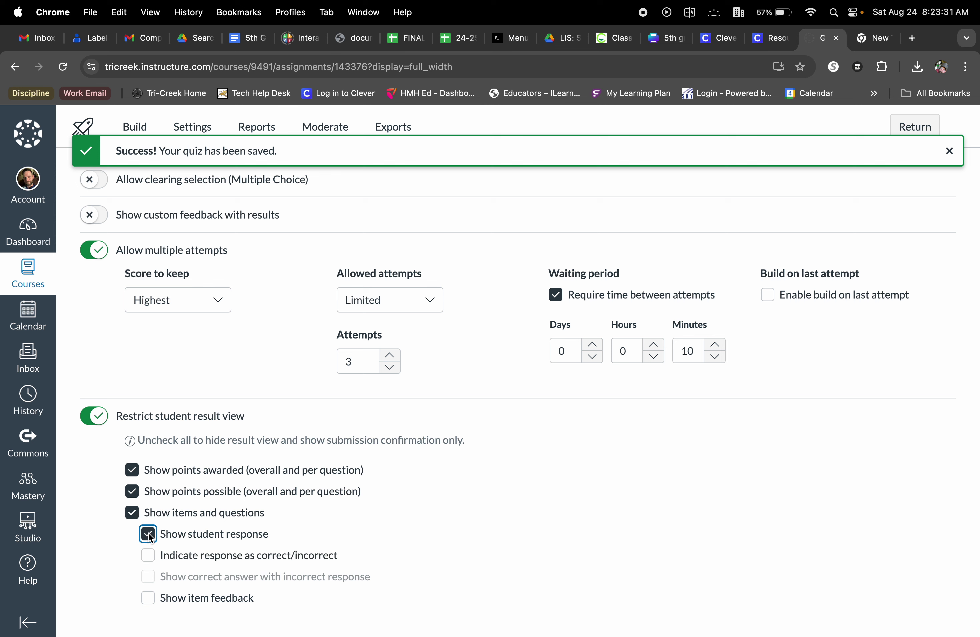
pyautogui.click(150, 557)
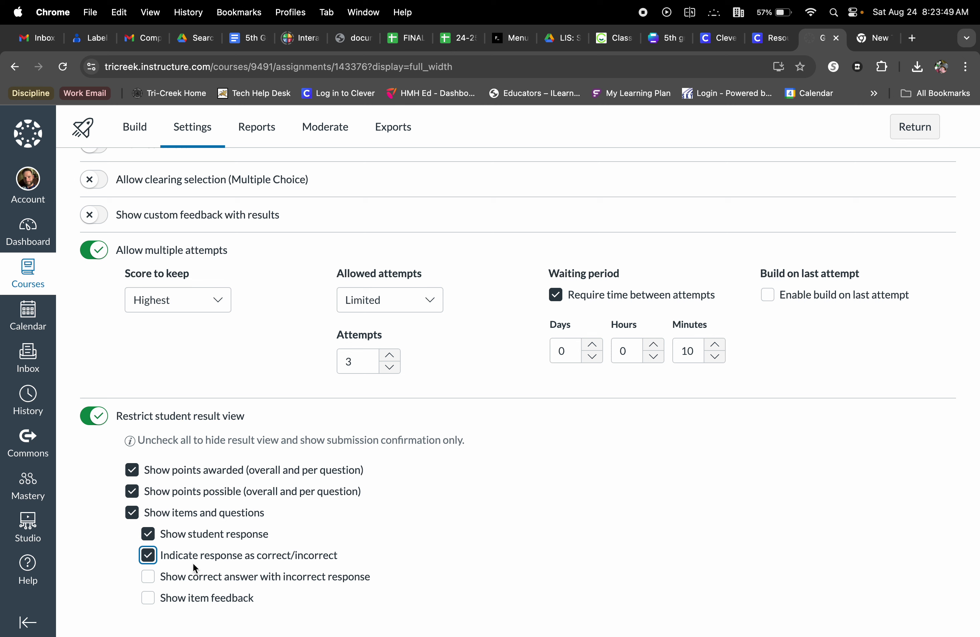
pyautogui.click(148, 576)
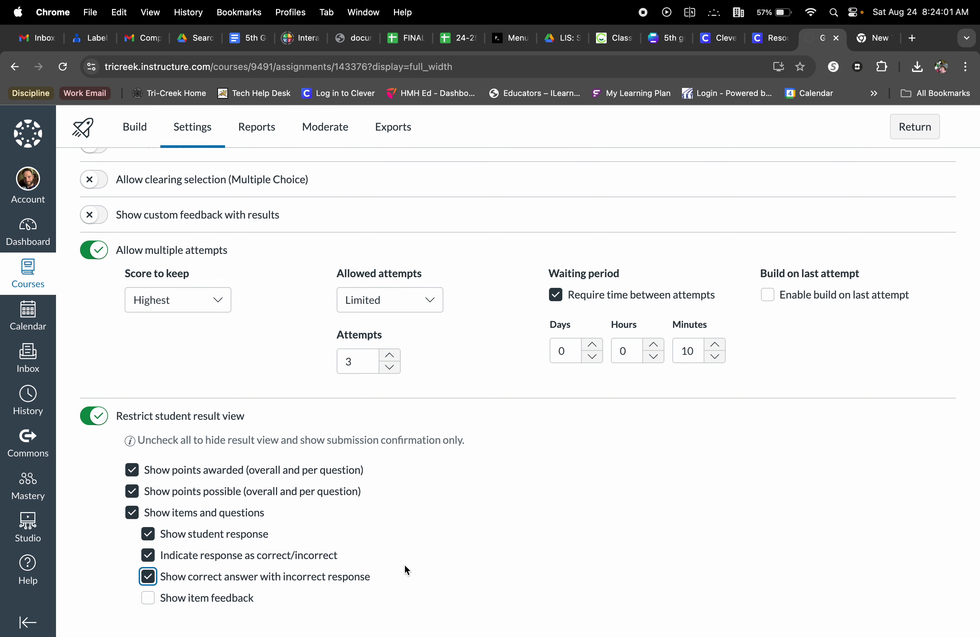
# Open the Reports page listing Quiz and Item Analysis and Outcomes Analysis reports
pyautogui.scroll(10, 405, 565)
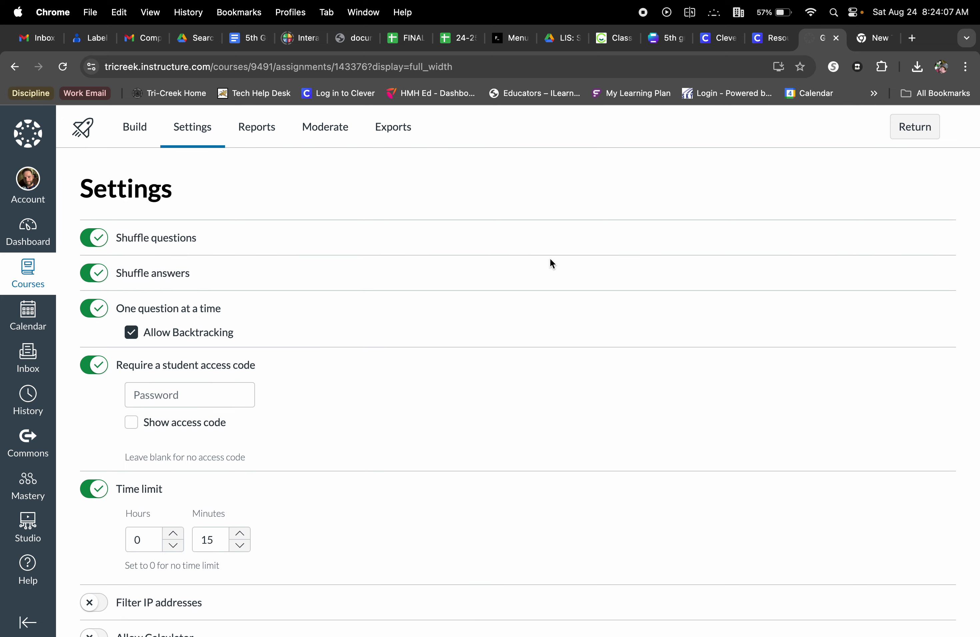
pyautogui.click(259, 129)
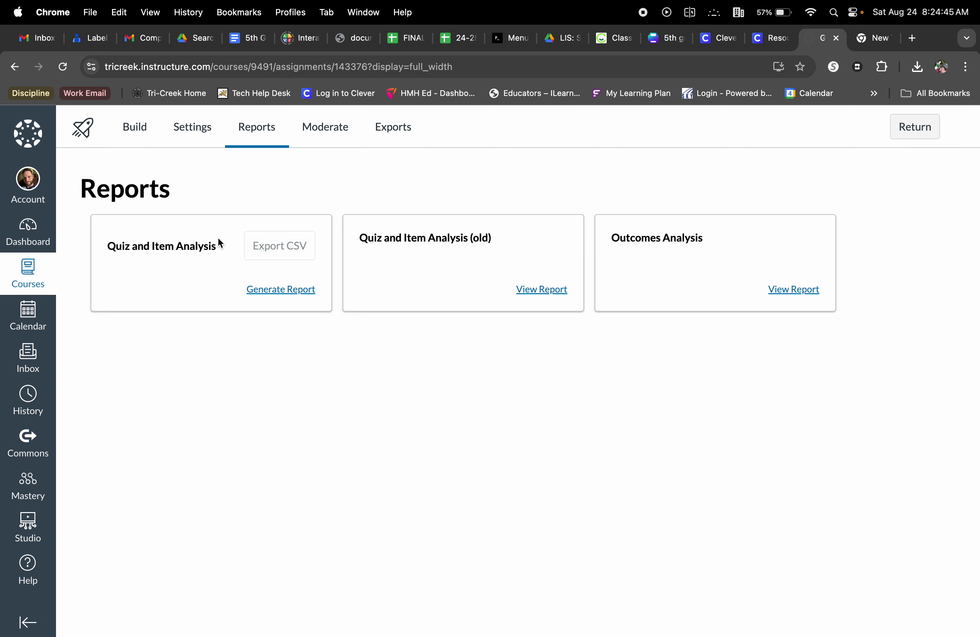
# Open the Moderate page, review the first student's time adjustment options, then close the panel
pyautogui.click(326, 131)
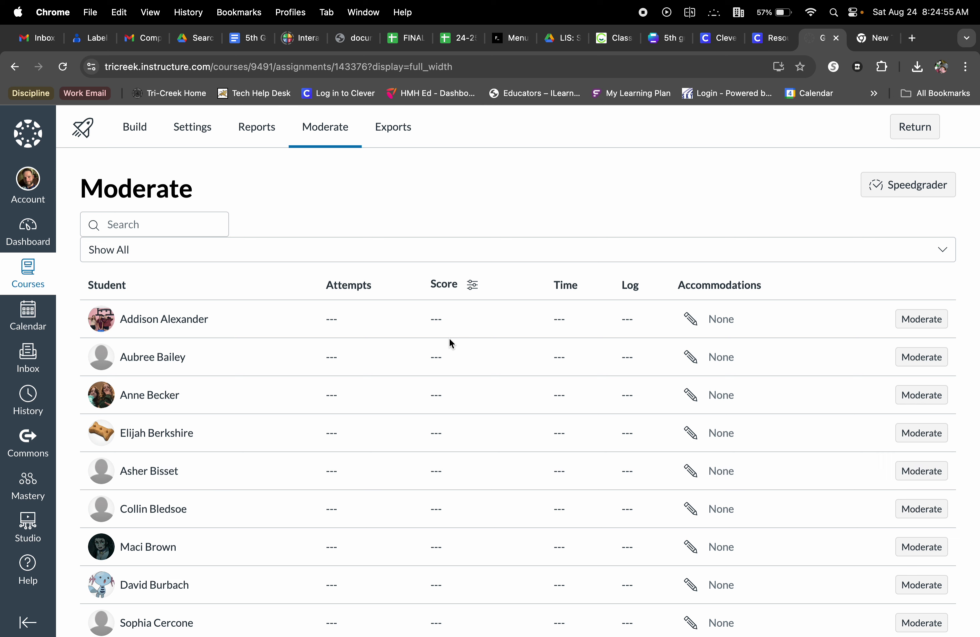
pyautogui.click(927, 322)
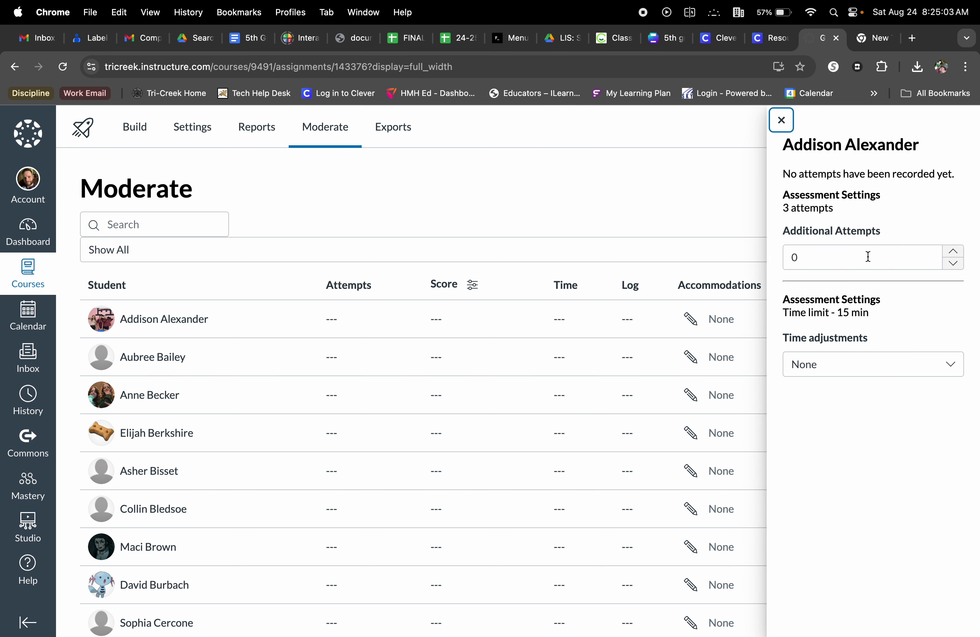
pyautogui.click(832, 363)
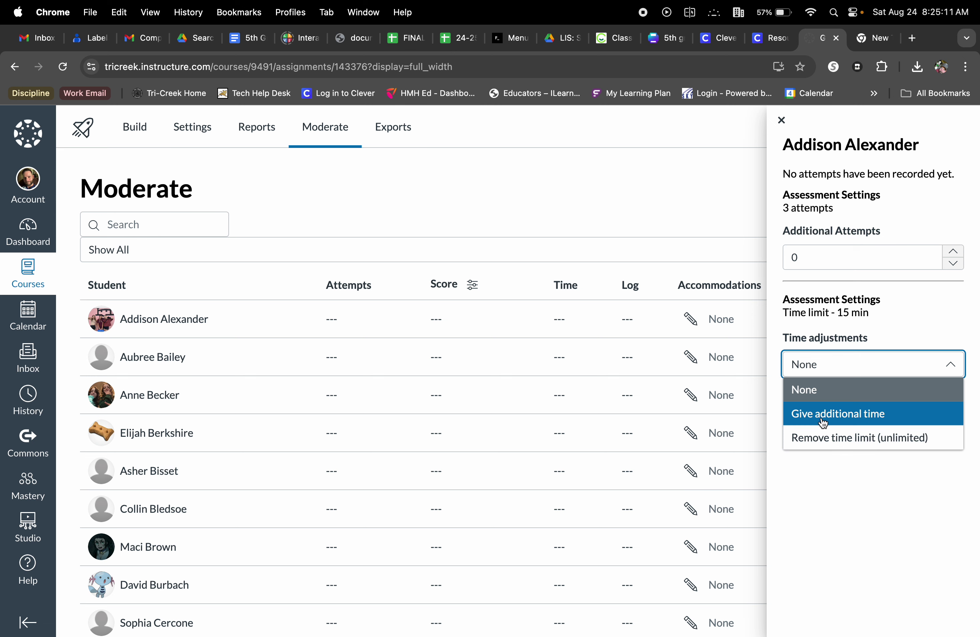
pyautogui.click(782, 120)
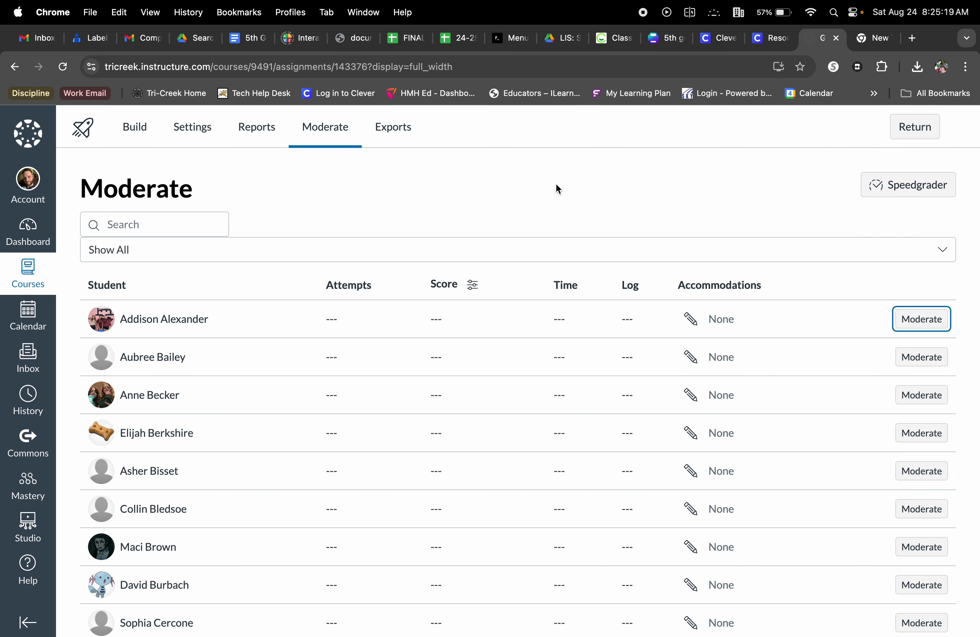